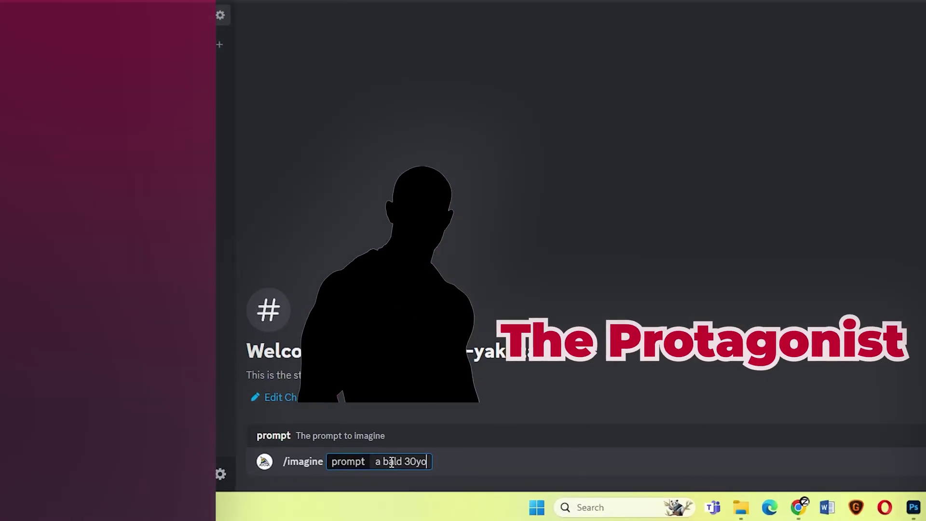
Step: Submit prompts for the stubbled latino guy in tank top and chinos and a dark-blue-kimono yakuza samurai
{"action": "type", "text": "latino guy with long stubble, wearing tank top and chino shorts. He"}
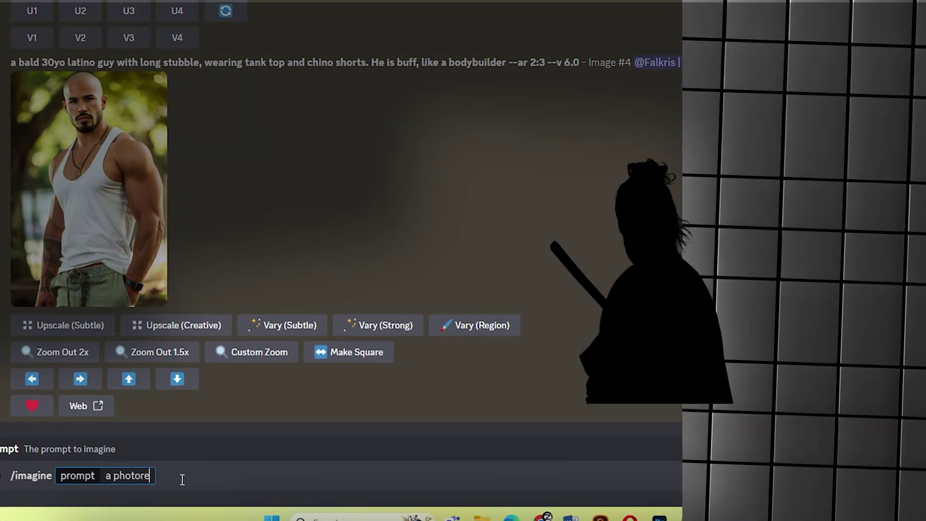
{"action": "type", "text": "realistic portrait photograph of a yakuza samurai wearing"}
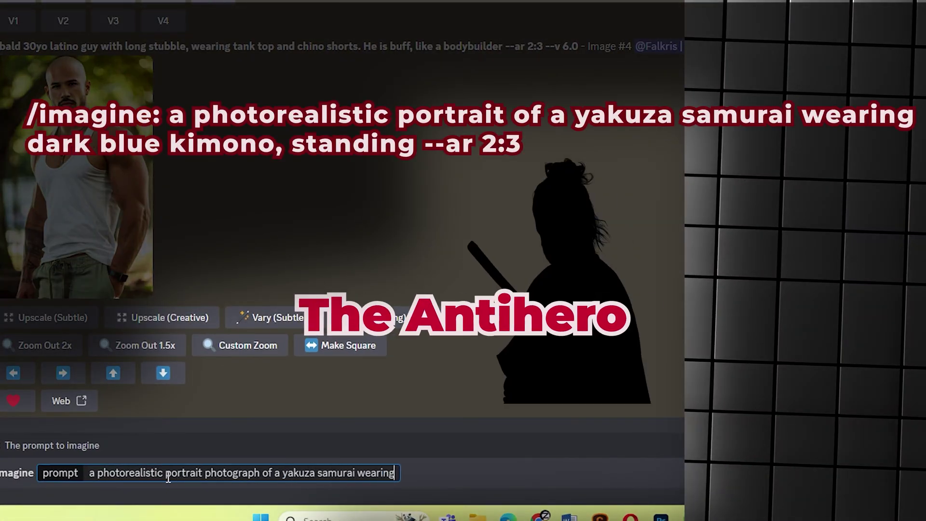
{"action": "type", "text": " dark blue kimono, standing"}
{"action": "key", "text": "Return"}
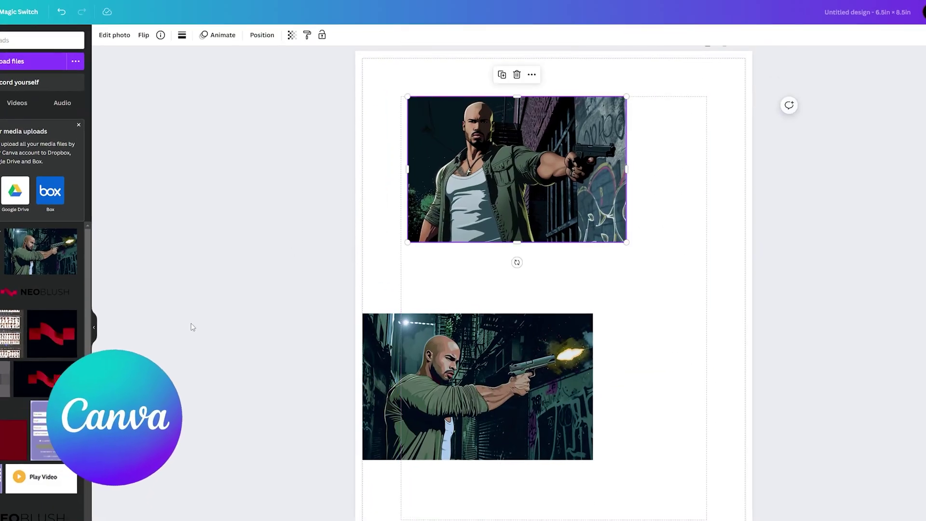
Step: Paste the leaping samurai image into the Canva design and place it in the top-right panel
{"action": "key", "text": "ctrl+v"}
{"action": "left_click_drag", "start_coordinate": [553, 308], "coordinate": [654, 321]}
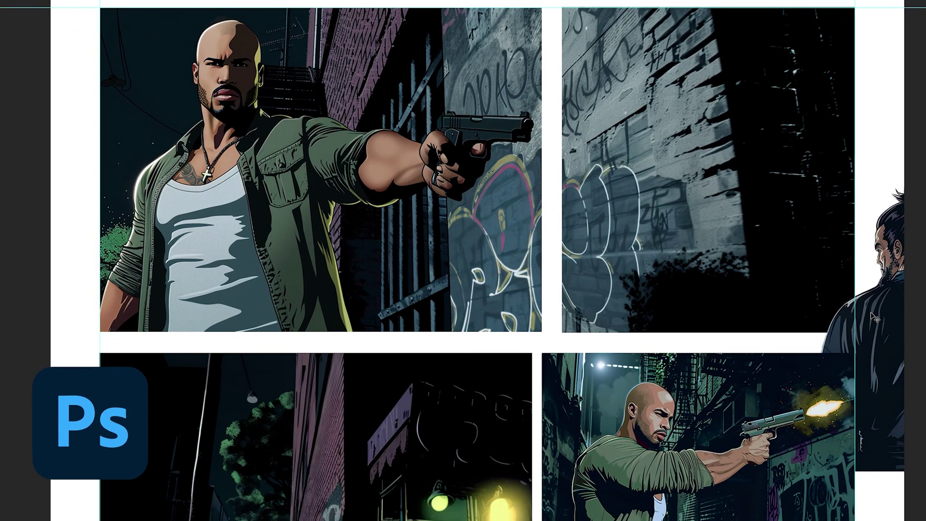
{"action": "left_click_drag", "start_coordinate": [848, 295], "coordinate": [735, 201]}
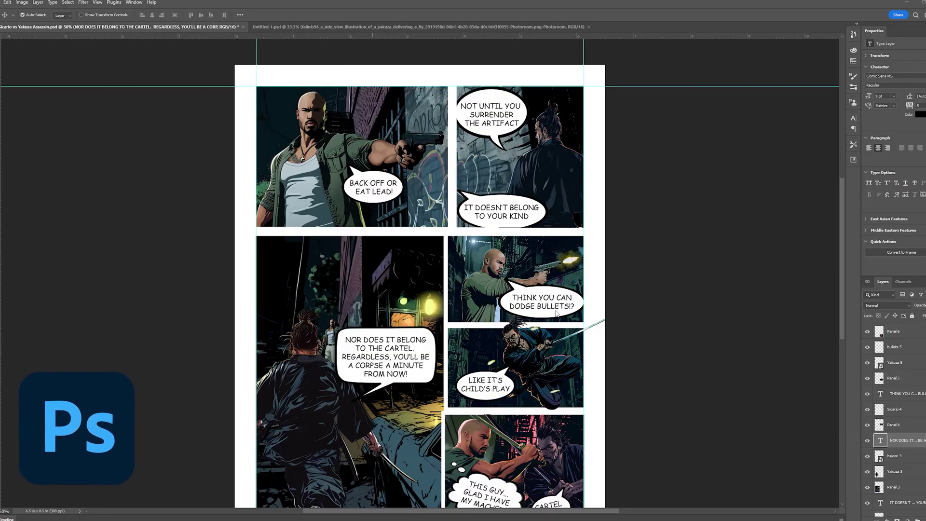
{"action": "scroll", "coordinate": [556, 312], "scroll_direction": "up", "scroll_amount": 2}
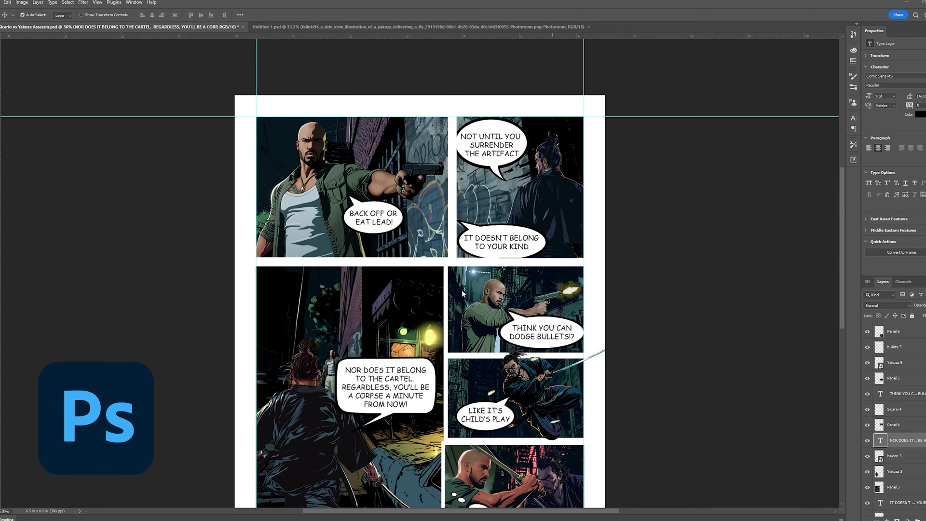
{"action": "scroll", "coordinate": [462, 293], "scroll_direction": "down", "scroll_amount": 1}
{"action": "scroll", "coordinate": [468, 320], "scroll_direction": "down", "scroll_amount": 1}
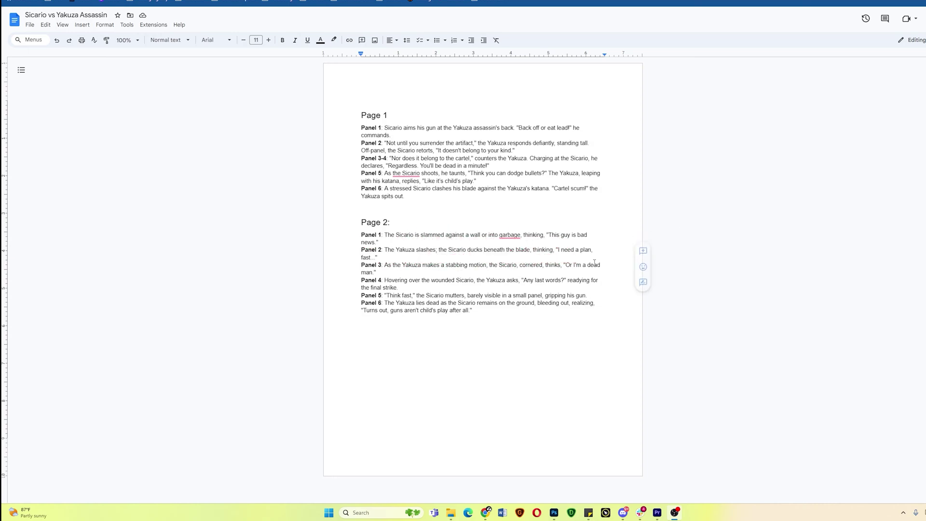
Step: Select the Page 2 Panel 1 description in the script, then clear the selection
{"action": "left_click_drag", "start_coordinate": [384, 235], "coordinate": [445, 241]}
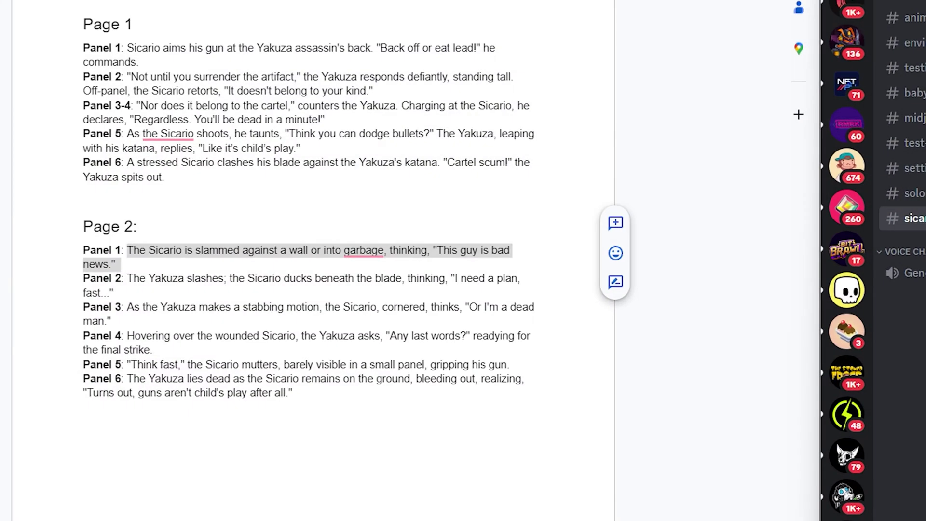
{"action": "left_click", "coordinate": [133, 249]}
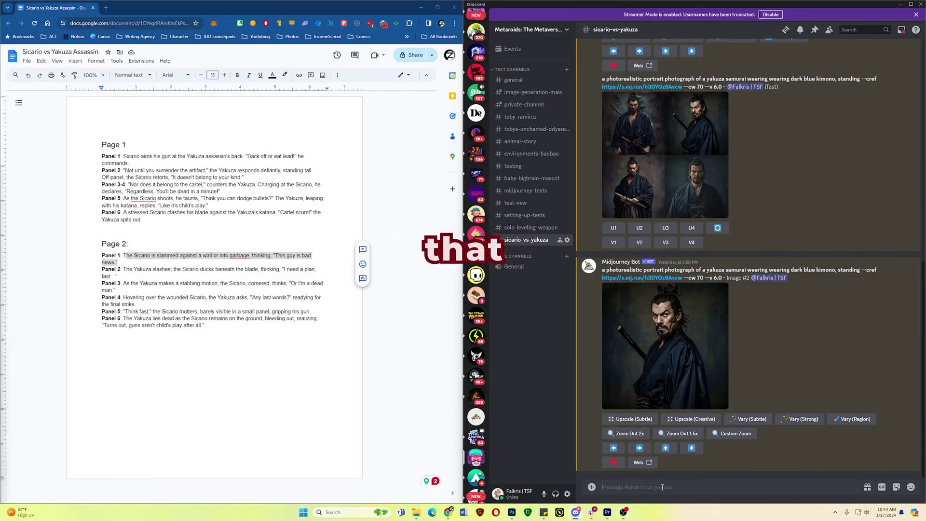
Step: Draft the /imagine prompt for a side-view yakuza flying kick in comic book style, ending with --cref
{"action": "type", "text": "/imagine a side view illustration of a yakuza deliverying a flying kick, a"}
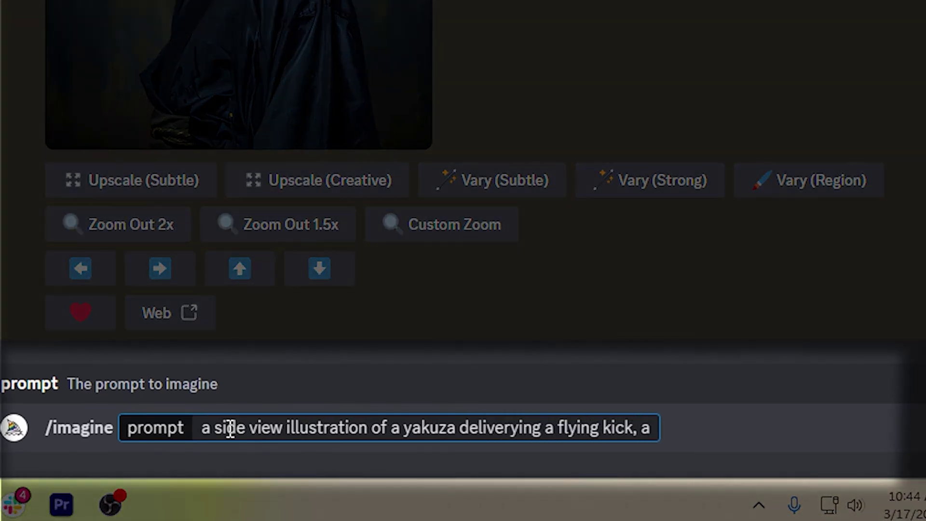
{"action": "type", "text": " turning kick, roundhouse, nighttime, streets of new york, comic book art style"}
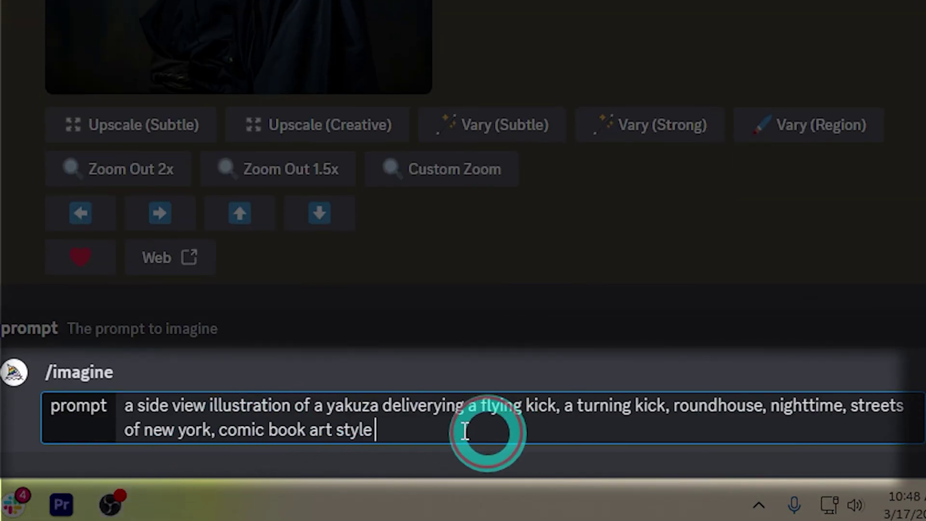
{"action": "left_click_drag", "start_coordinate": [485, 434], "coordinate": [86, 388]}
{"action": "left_click", "coordinate": [424, 422]}
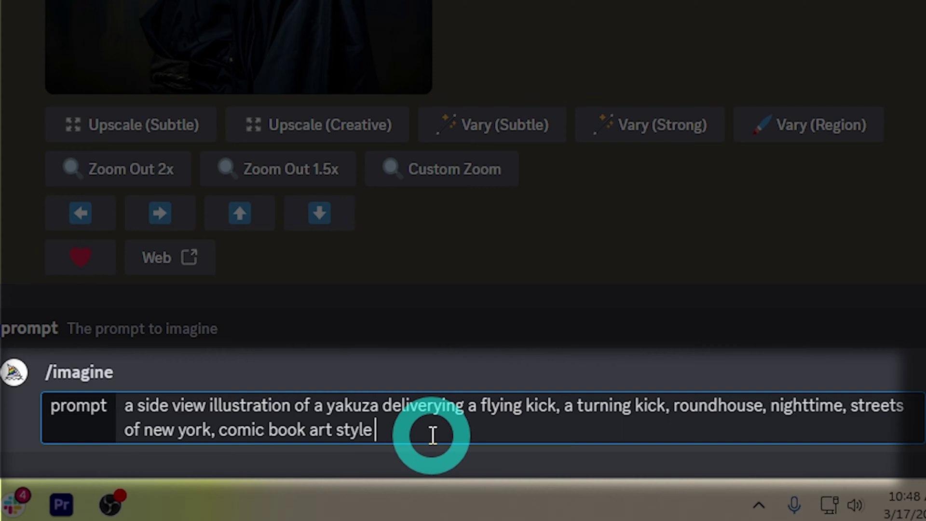
{"action": "type", "text": "--"}
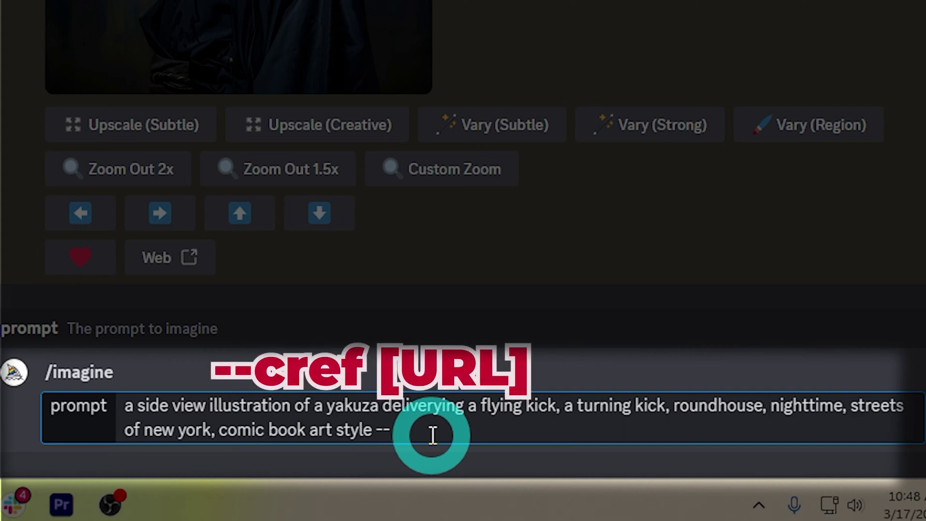
{"action": "type", "text": "cref"}
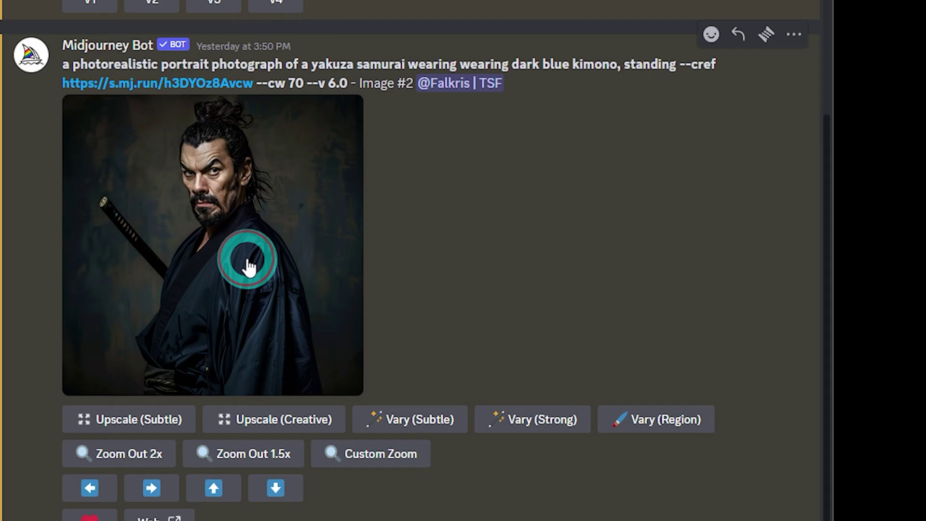
Step: Paste the samurai portrait link after --cref, add --cw 70 --ar 3:2, and generate the flying-kick grid
{"action": "left_click", "coordinate": [258, 127]}
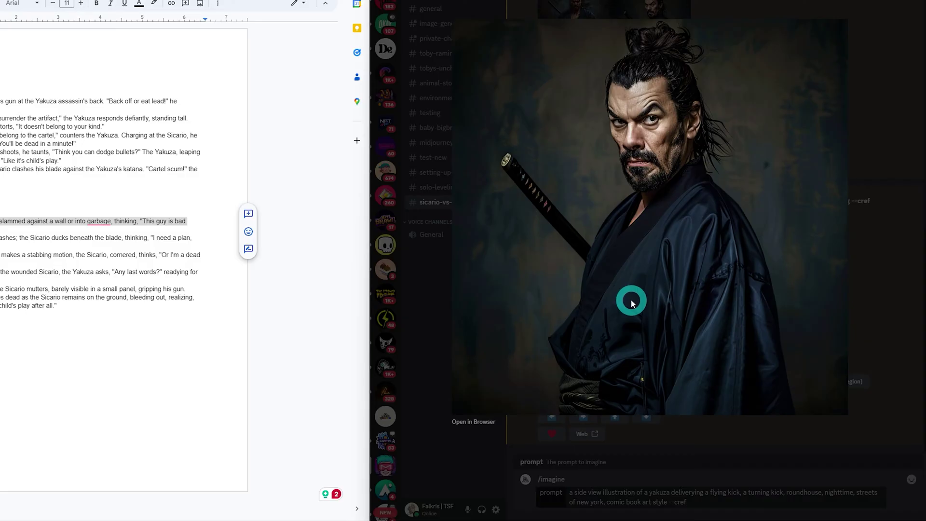
{"action": "right_click", "coordinate": [643, 213]}
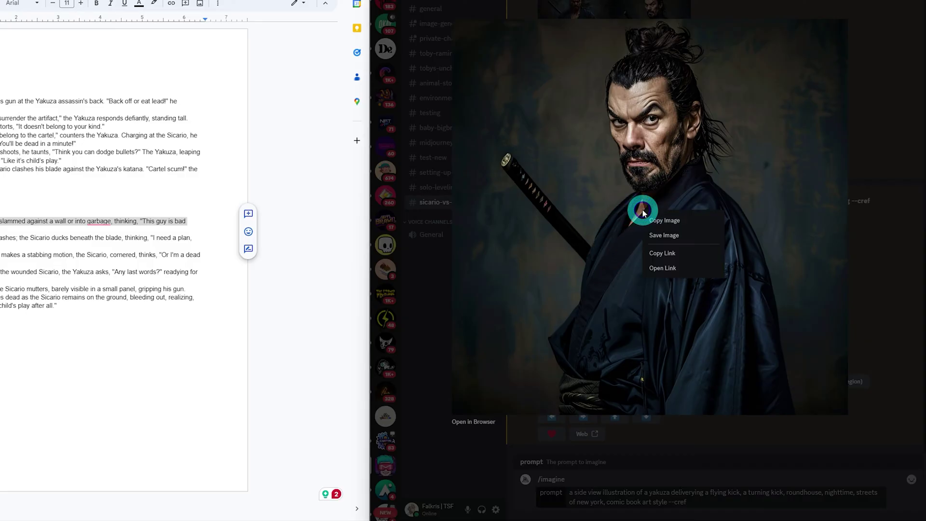
{"action": "left_click", "coordinate": [661, 253]}
{"action": "left_click", "coordinate": [711, 504]}
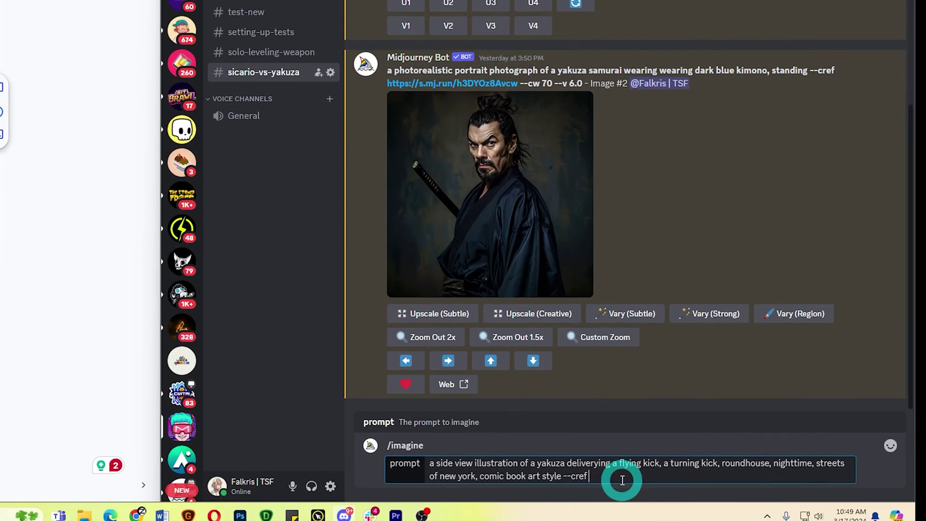
{"action": "key", "text": "ctrl+v"}
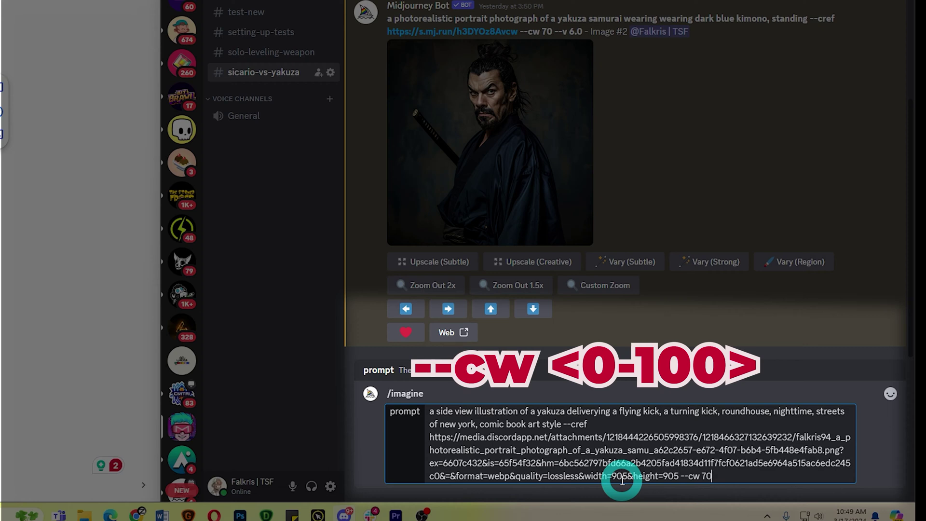
{"action": "type", "text": "--ar 3:2"}
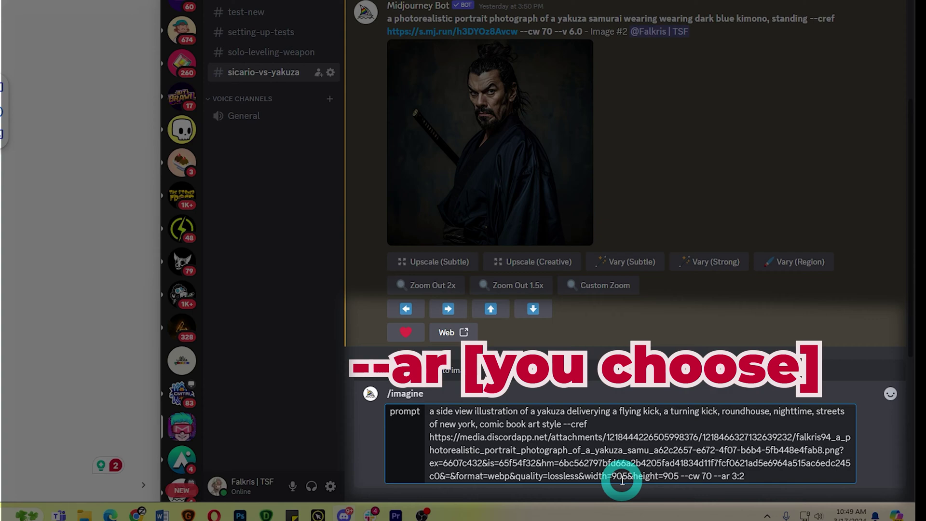
{"action": "key", "text": "Return"}
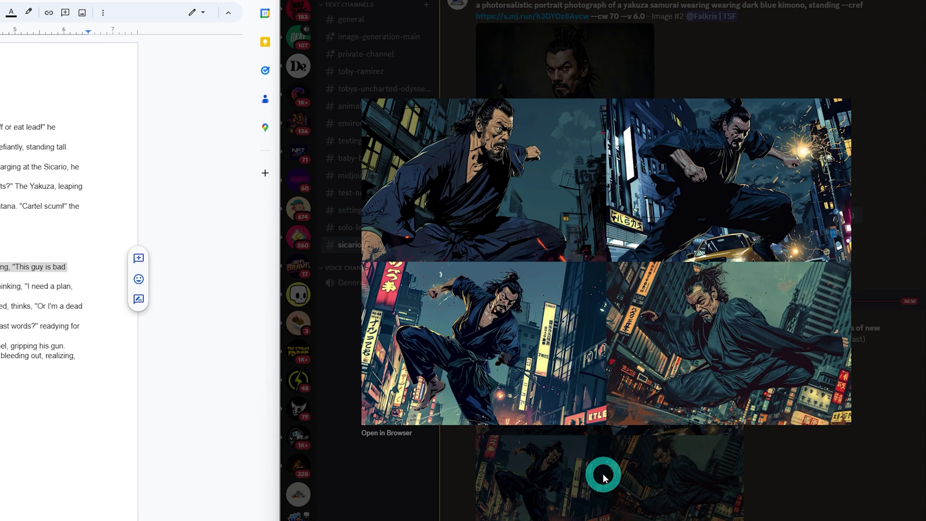
Step: Inspect the flying-kick variants, upscale variant #4 and view the upscale enlarged
{"action": "left_click", "coordinate": [603, 474]}
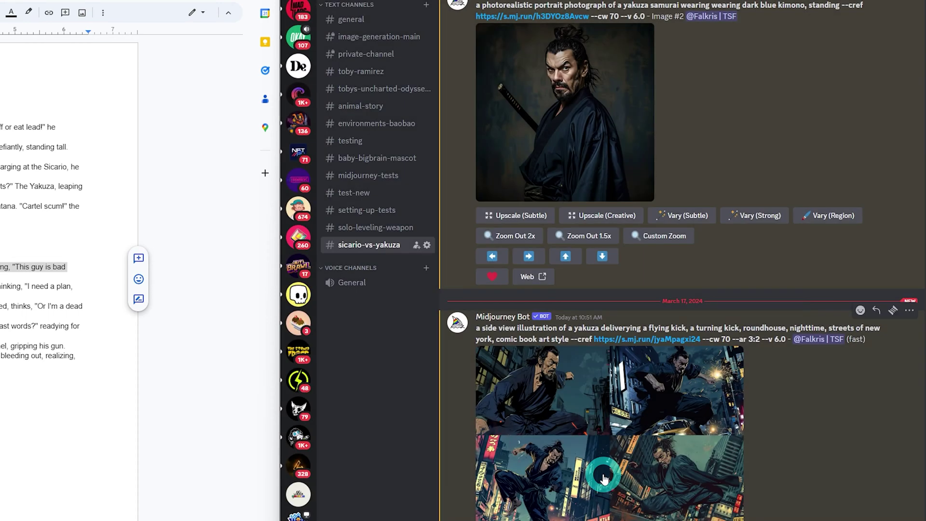
{"action": "scroll", "coordinate": [715, 435], "scroll_direction": "down", "scroll_amount": 7}
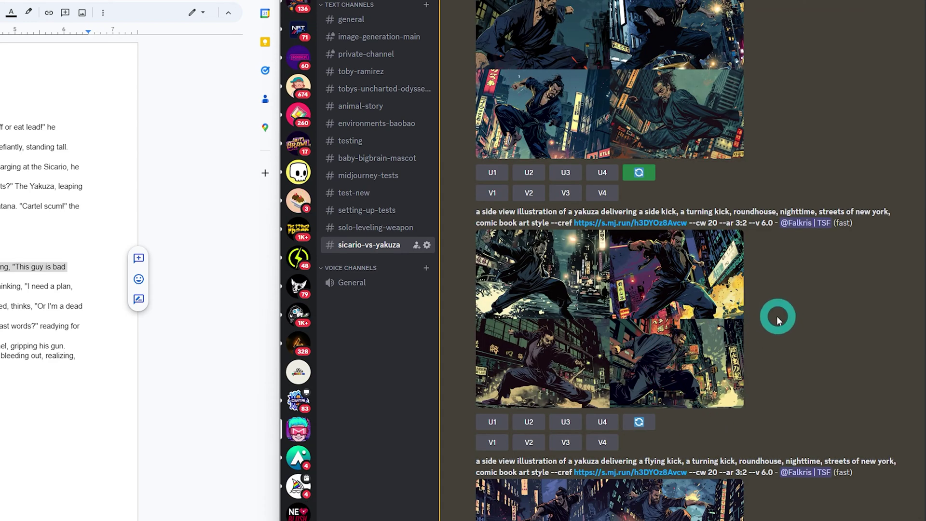
{"action": "scroll", "coordinate": [656, 337], "scroll_direction": "down", "scroll_amount": 1}
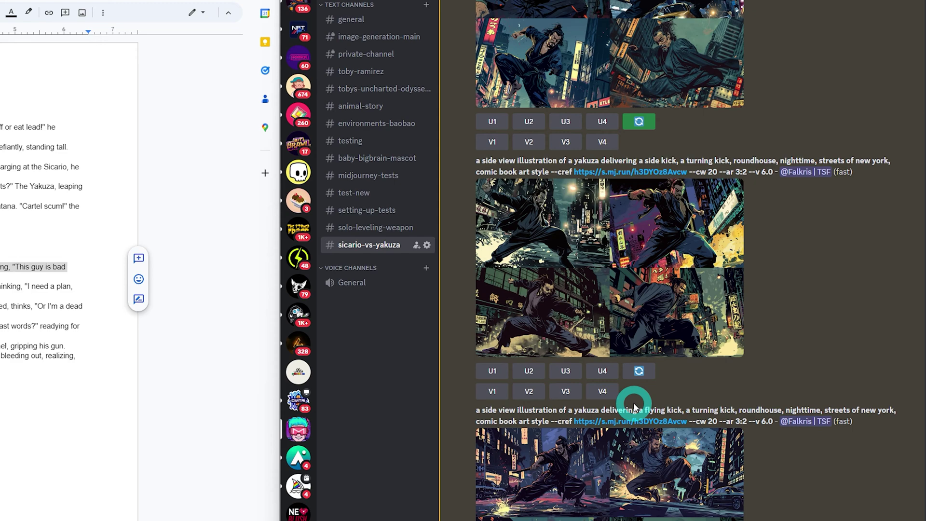
{"action": "scroll", "coordinate": [634, 407], "scroll_direction": "down", "scroll_amount": 6}
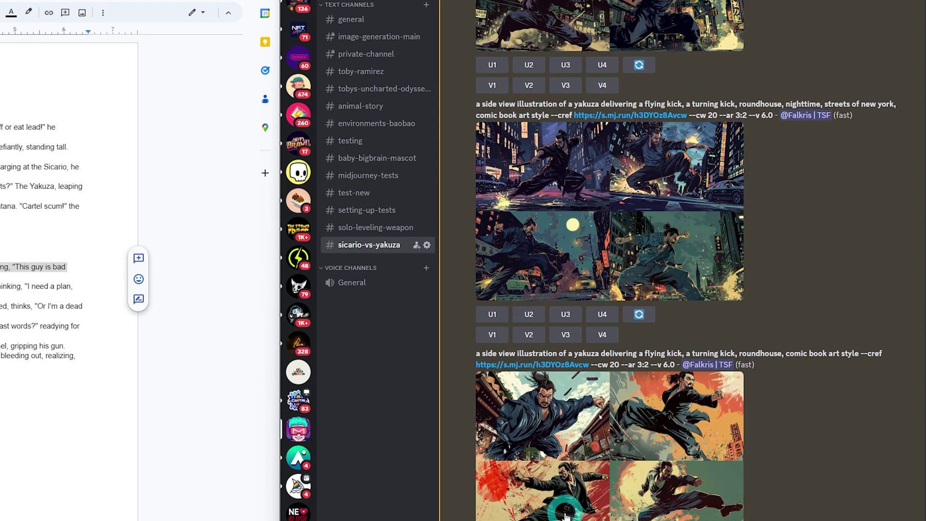
{"action": "left_click", "coordinate": [671, 505]}
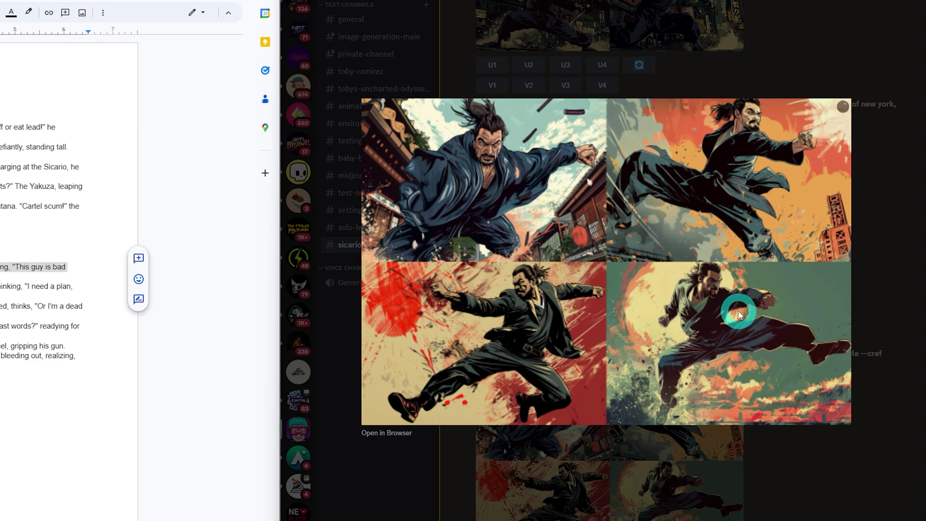
{"action": "left_click", "coordinate": [681, 516]}
{"action": "left_click", "coordinate": [604, 436]}
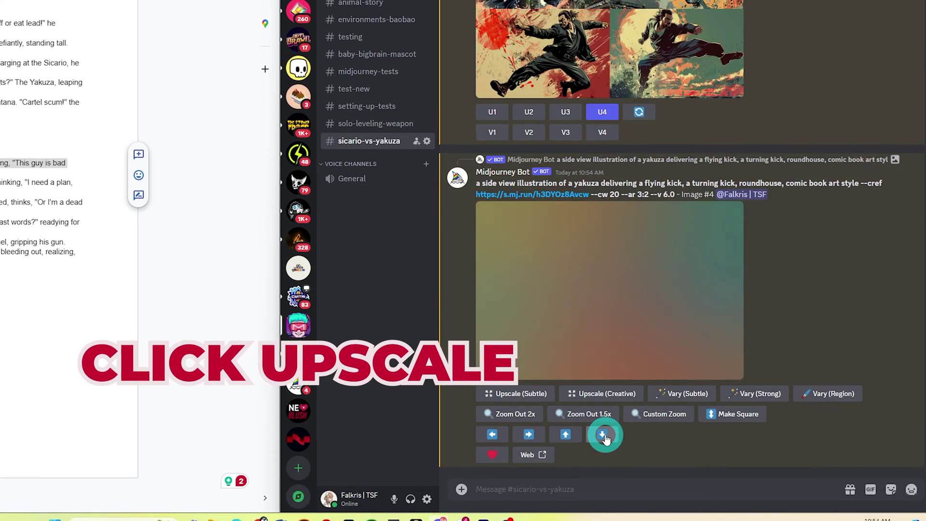
{"action": "left_click", "coordinate": [612, 332]}
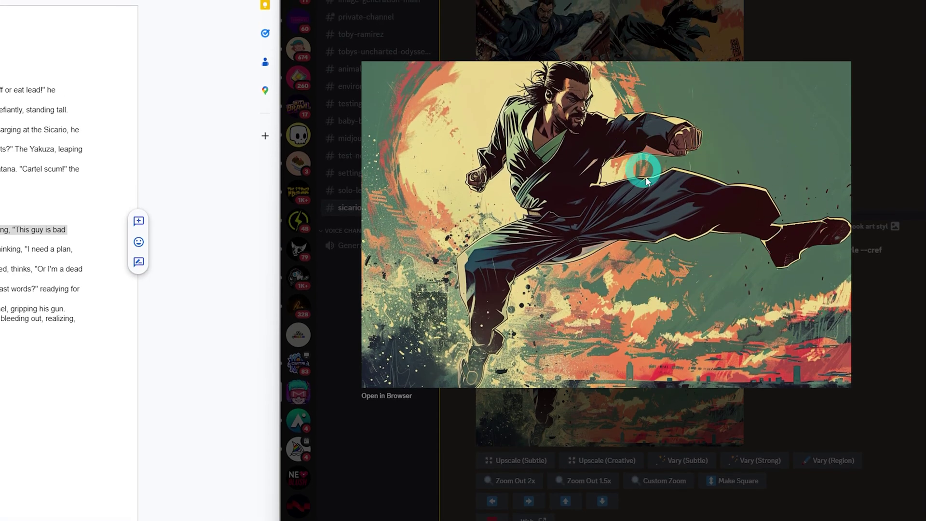
Step: Save the upscaled flying-kick image to the computer from the browser
{"action": "left_click", "coordinate": [394, 407]}
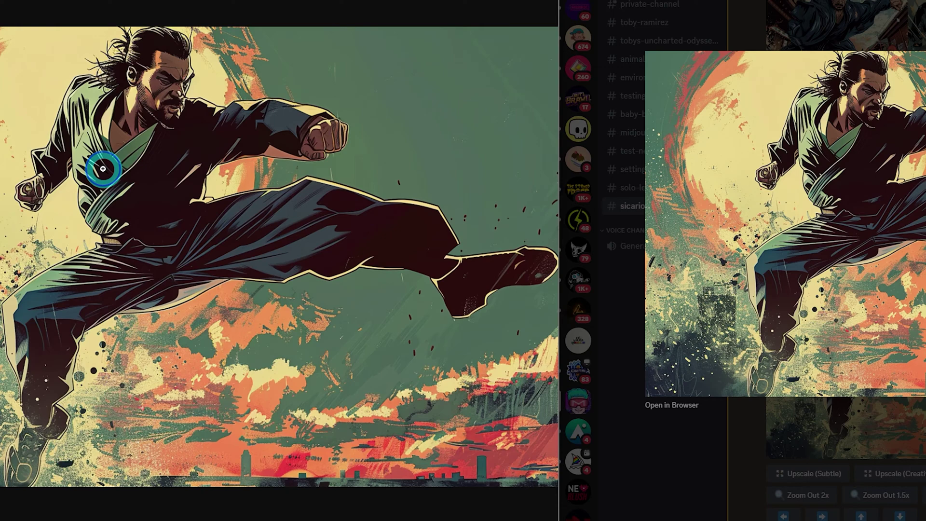
{"action": "right_click", "coordinate": [213, 169]}
{"action": "left_click", "coordinate": [266, 200]}
{"action": "left_click", "coordinate": [250, 107]}
Step: Load the downloaded kick image into Photoroom's background remover and zoom in on the cutout
{"action": "left_click", "coordinate": [268, 0]}
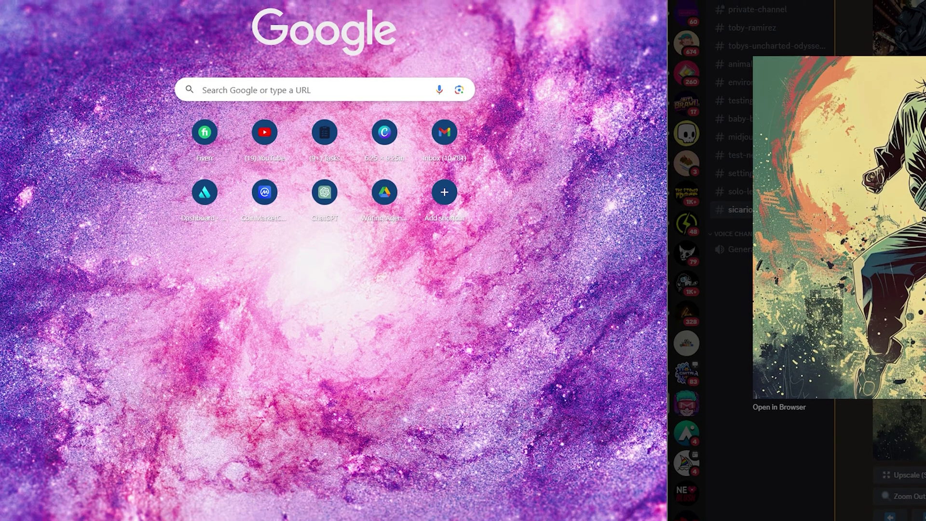
{"action": "left_click", "coordinate": [212, 0]}
{"action": "type", "text": "photoroom"}
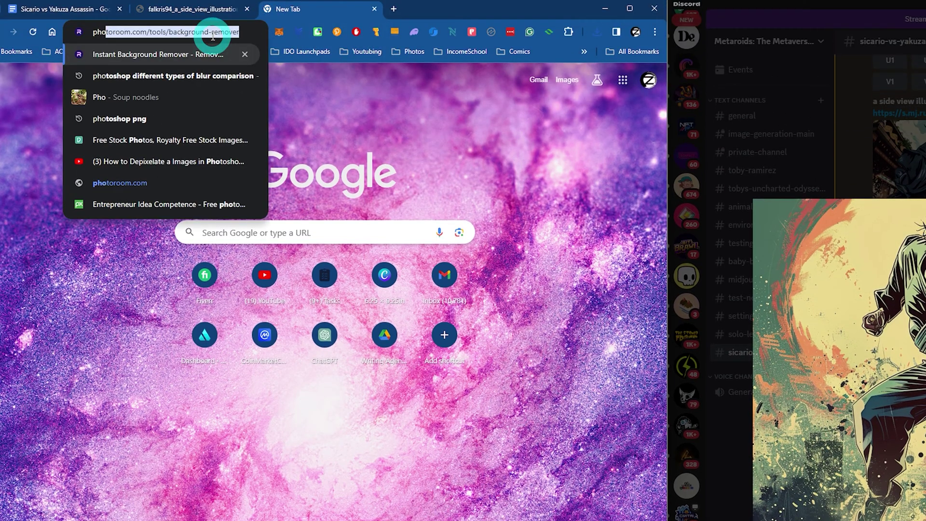
{"action": "key", "text": "Return"}
{"action": "left_click", "coordinate": [597, 31]}
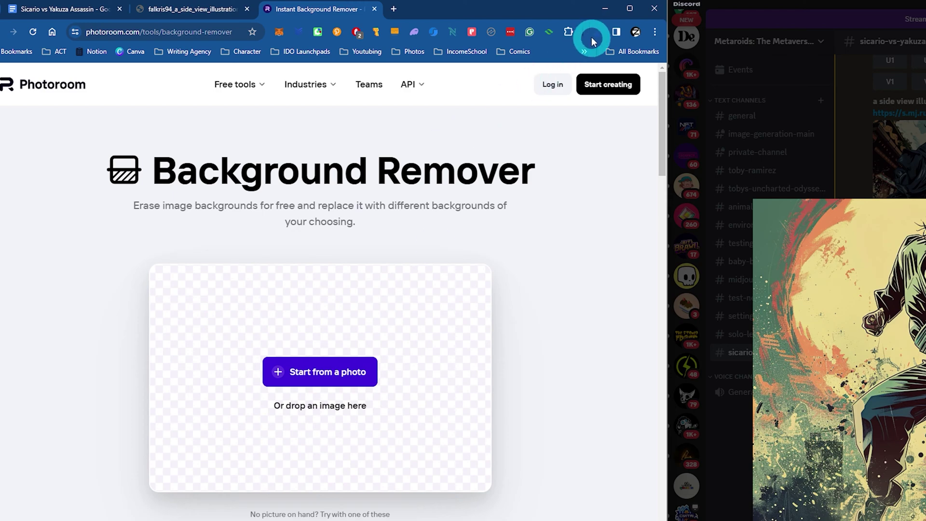
{"action": "left_click_drag", "start_coordinate": [533, 87], "coordinate": [368, 322]}
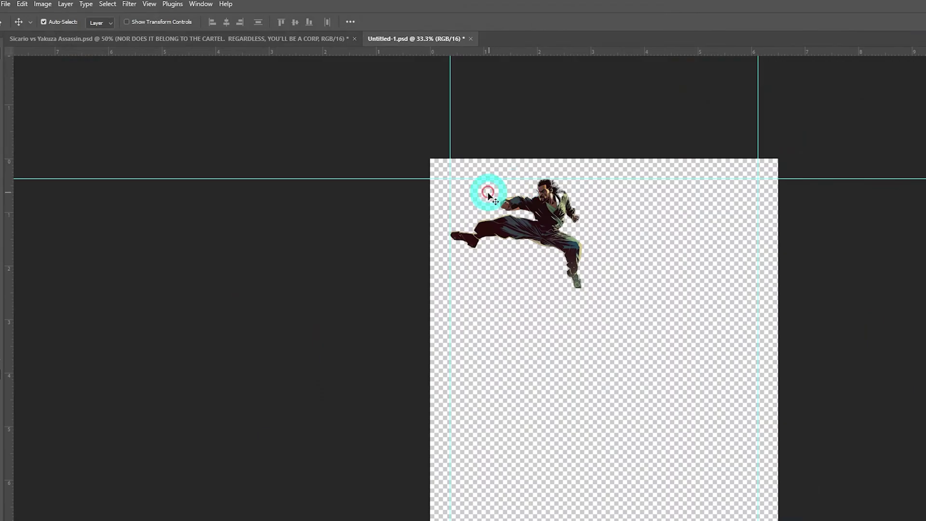
{"action": "left_click", "coordinate": [6, 333]}
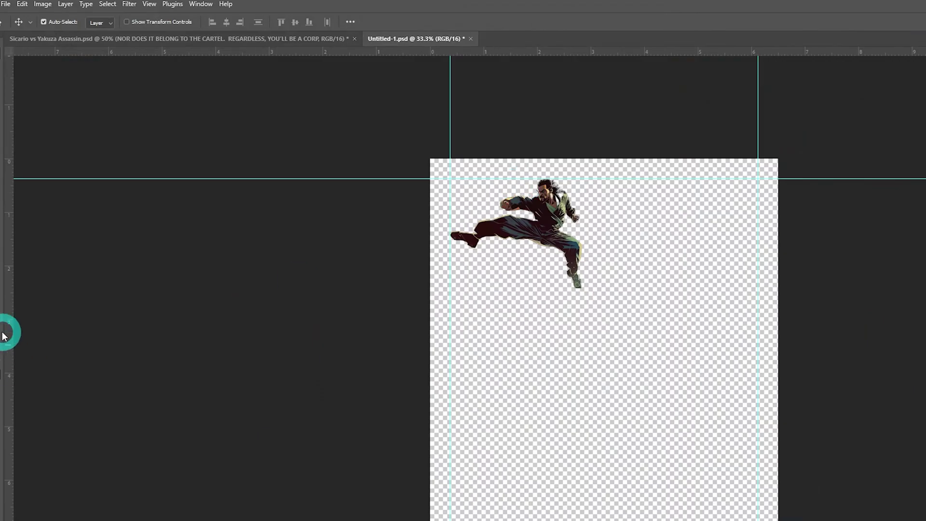
{"action": "left_click", "coordinate": [548, 223]}
{"action": "left_click", "coordinate": [444, 186]}
Step: Dismiss the Photoroom download popup and highlight 'slammed against a wall' in Page 2 Panel 1
{"action": "left_click", "coordinate": [492, 244], "text": "alt"}
{"action": "scroll", "coordinate": [493, 244], "scroll_direction": "up", "scroll_amount": 1}
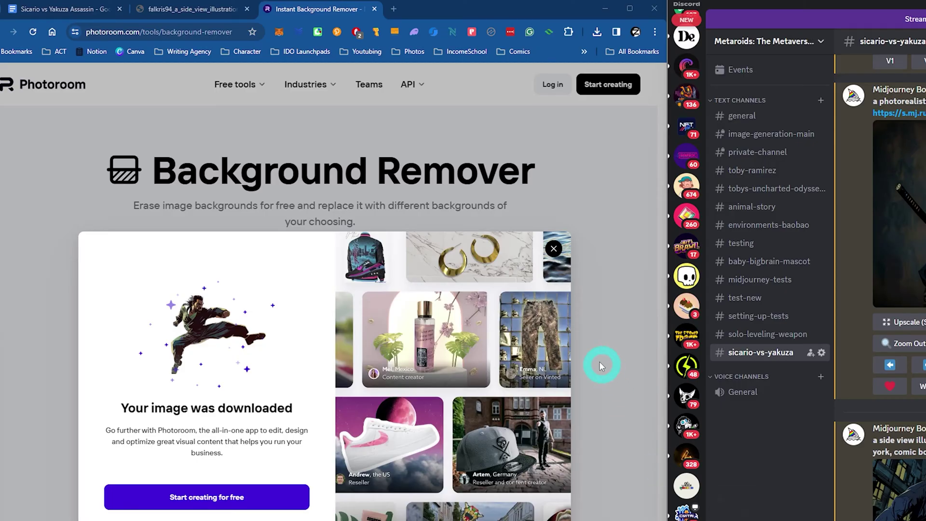
{"action": "left_click", "coordinate": [553, 249]}
{"action": "left_click", "coordinate": [49, 7]}
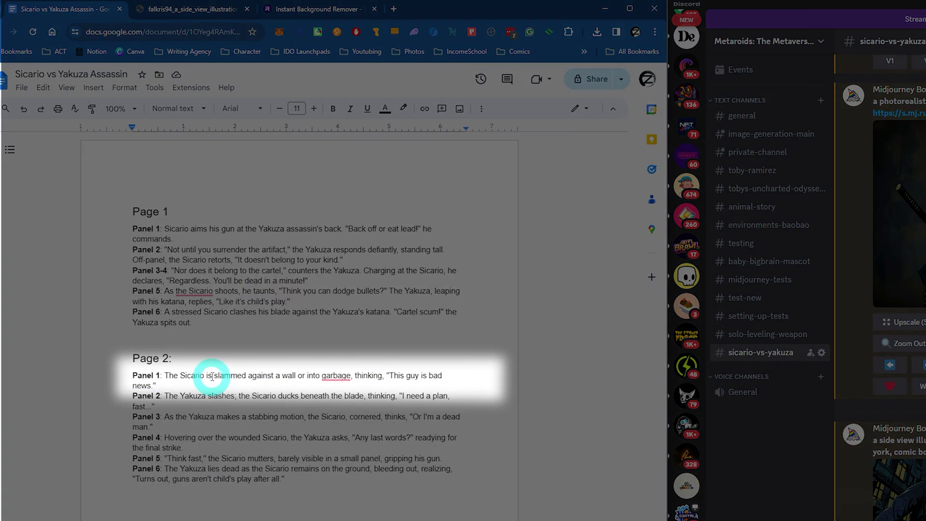
{"action": "left_click_drag", "start_coordinate": [214, 376], "coordinate": [296, 375]}
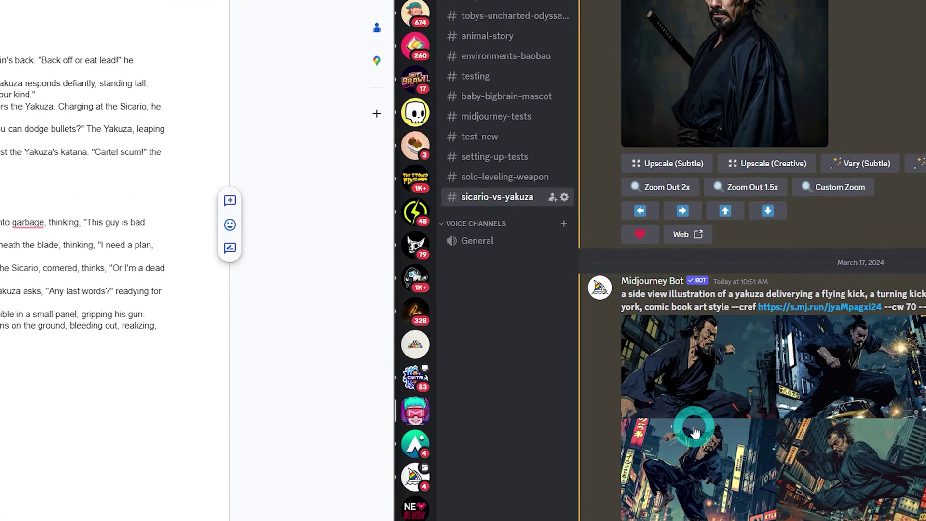
Step: Copy the link of the bald Latino guy image in Discord
{"action": "scroll", "coordinate": [925, 520], "scroll_direction": "down", "scroll_amount": 5}
{"action": "left_click", "coordinate": [452, 286]}
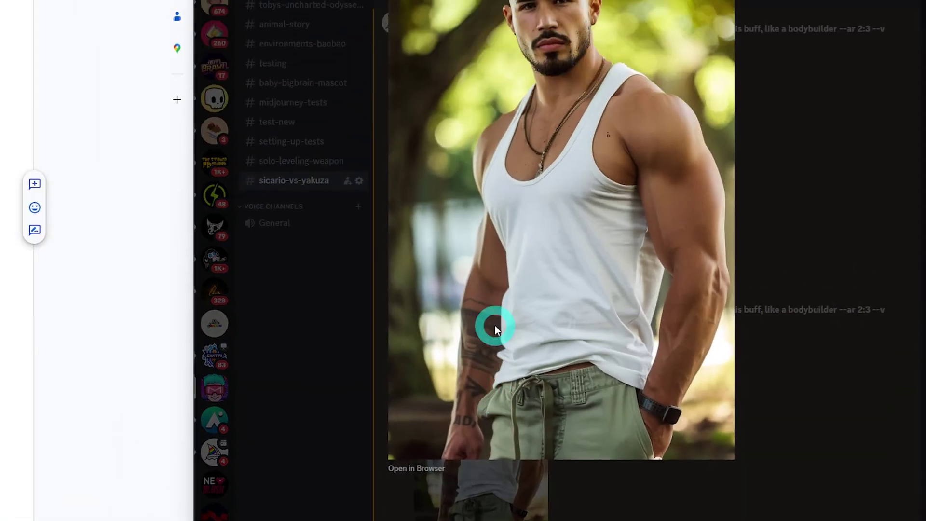
{"action": "right_click", "coordinate": [484, 46]}
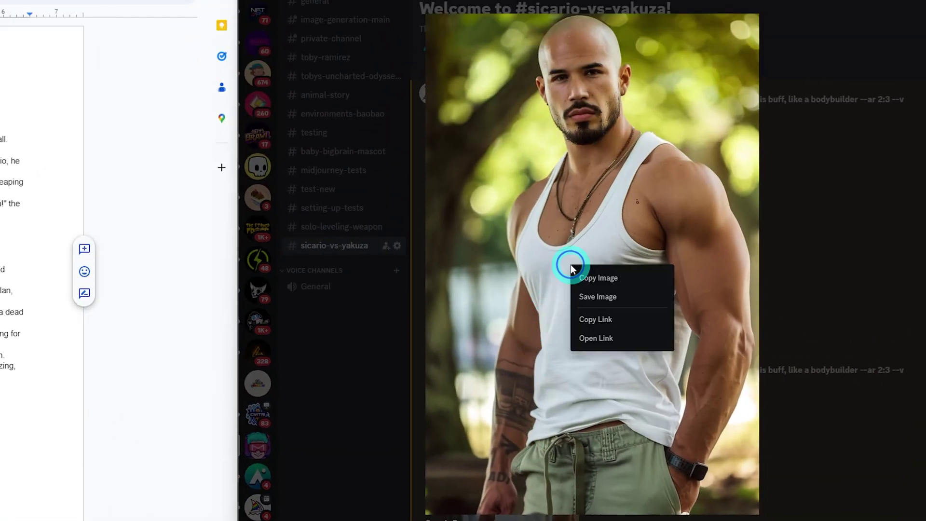
{"action": "left_click", "coordinate": [595, 320]}
{"action": "key", "text": "Escape"}
Step: Prompt a side-view 2D illustration of the bald latino guy in dark green jacket with --cref and --cw 70
{"action": "left_click", "coordinate": [505, 497]}
{"action": "type", "text": "/imagine"}
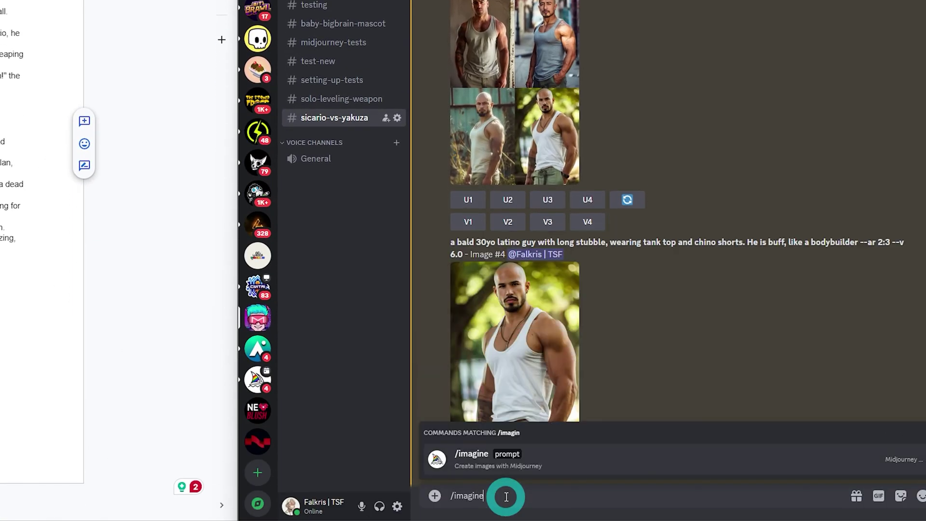
{"action": "key", "text": "Tab"}
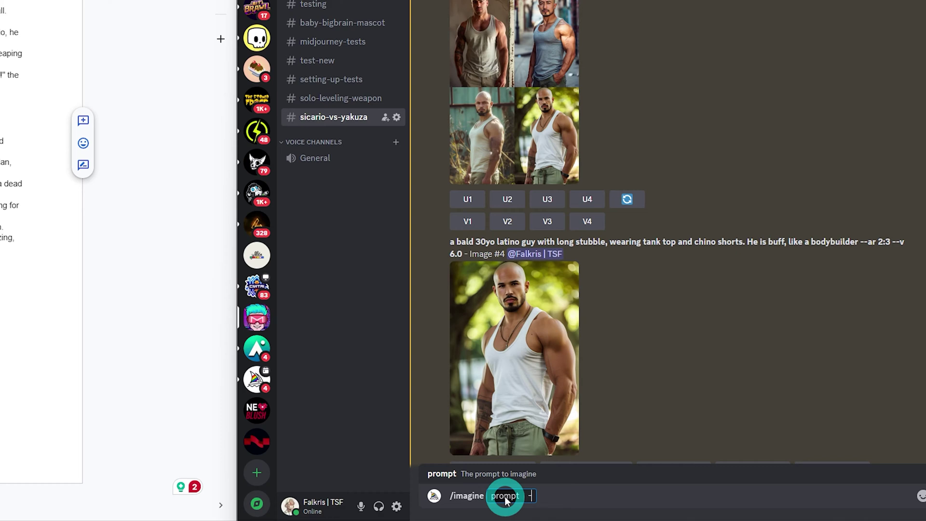
{"action": "type", "text": "--cref"}
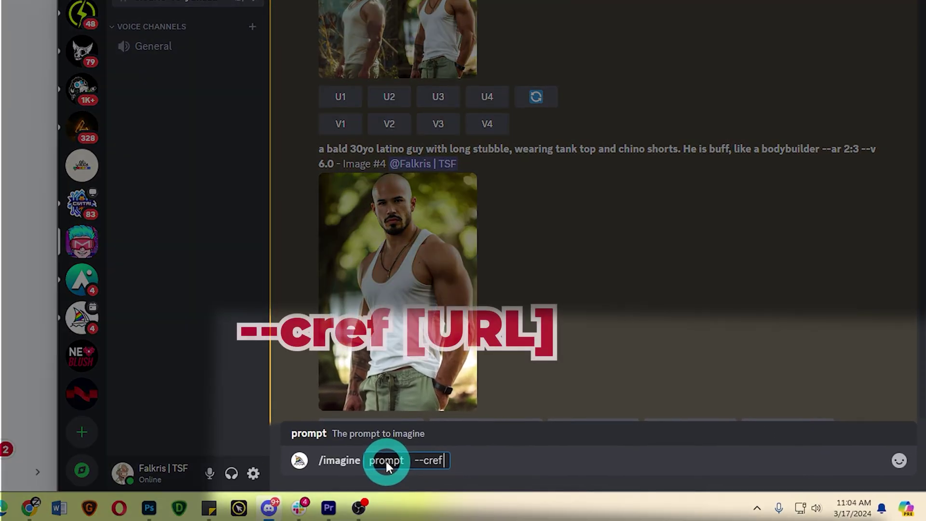
{"action": "key", "text": "ctrl+v"}
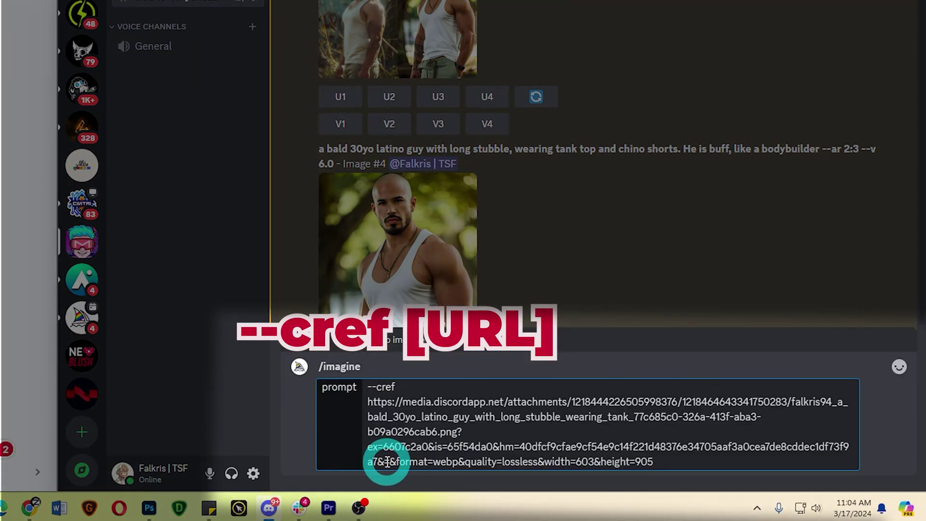
{"action": "left_click", "coordinate": [369, 387]}
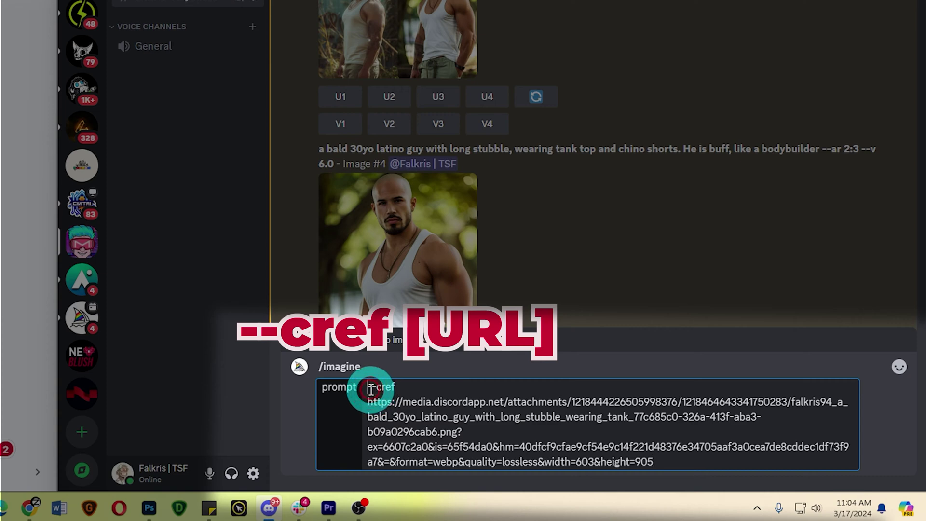
{"action": "type", "text": "a side view 2D illustration of a abald 30y0 "}
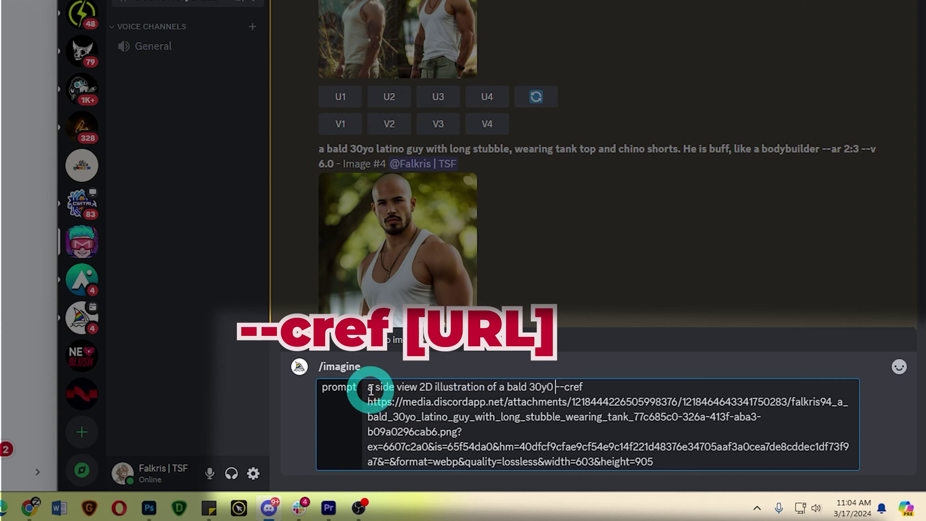
{"action": "type", "text": "latino guy, wearing dark green jacket, being hurled sideways through the air, his body arcs dramatically and li"}
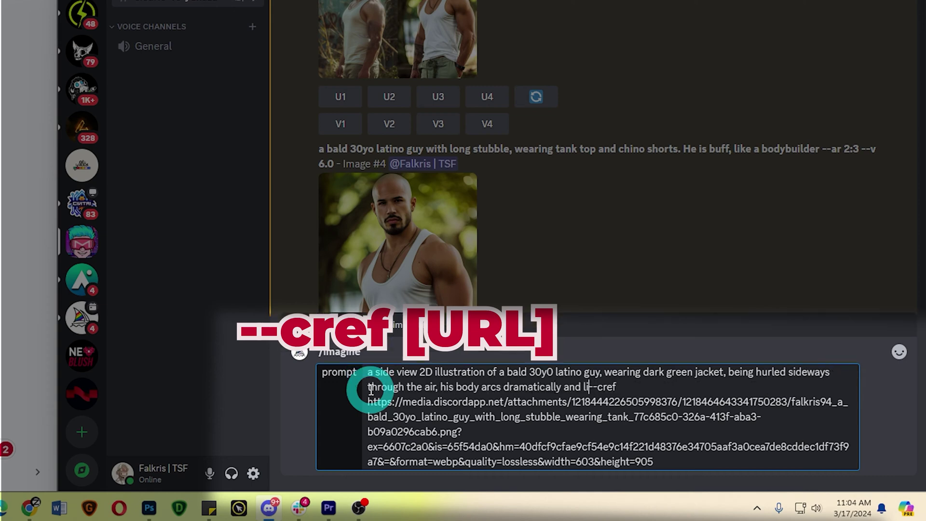
{"action": "type", "text": "mbs outstretched, comic book art style"}
{"action": "left_click", "coordinate": [684, 461]}
{"action": "type", "text": "-"}
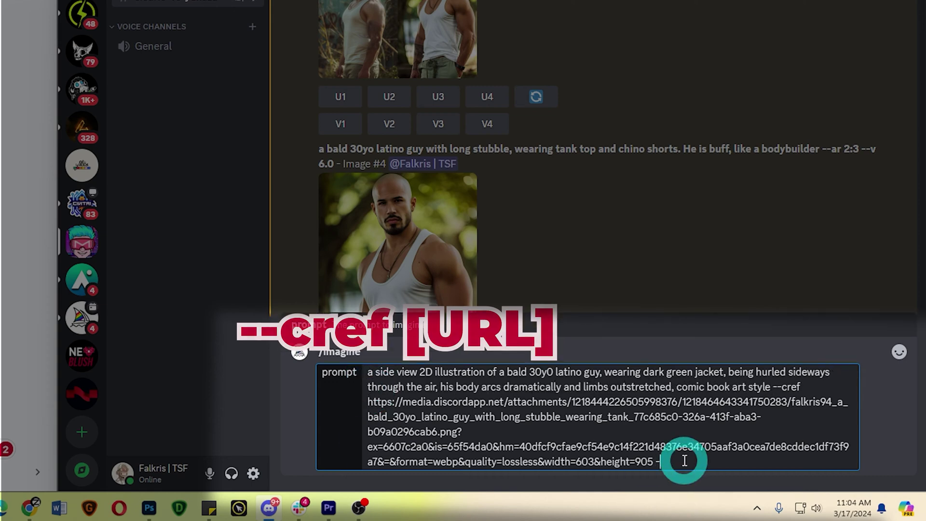
{"action": "type", "text": "-cw"}
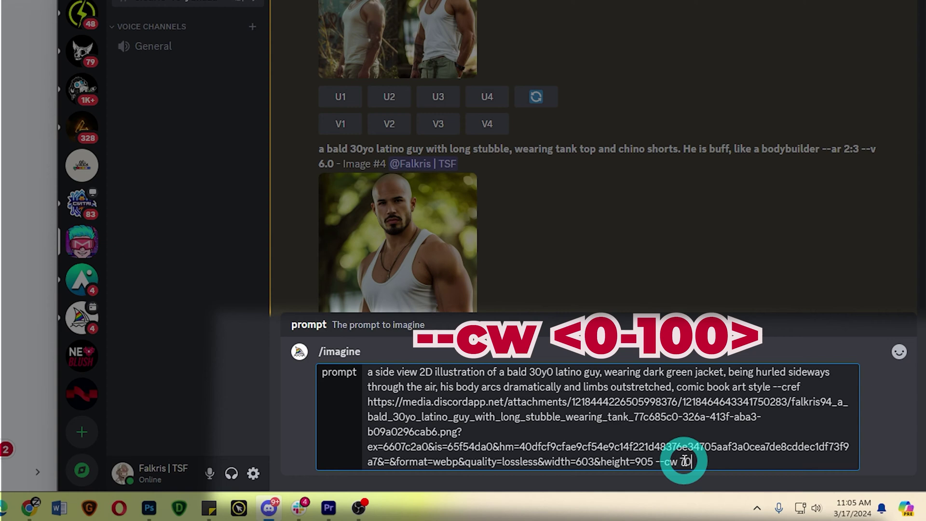
{"action": "type", "text": " 70"}
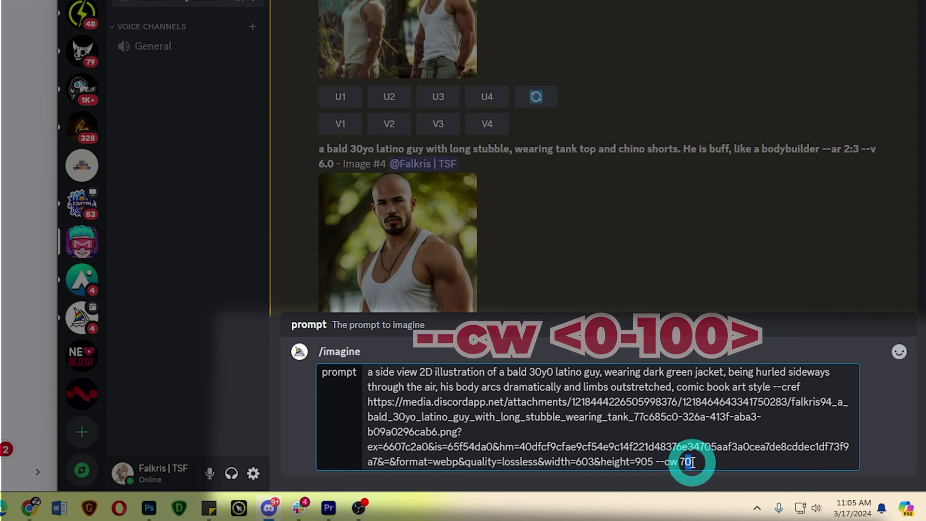
{"action": "type", "text": " --a4"}
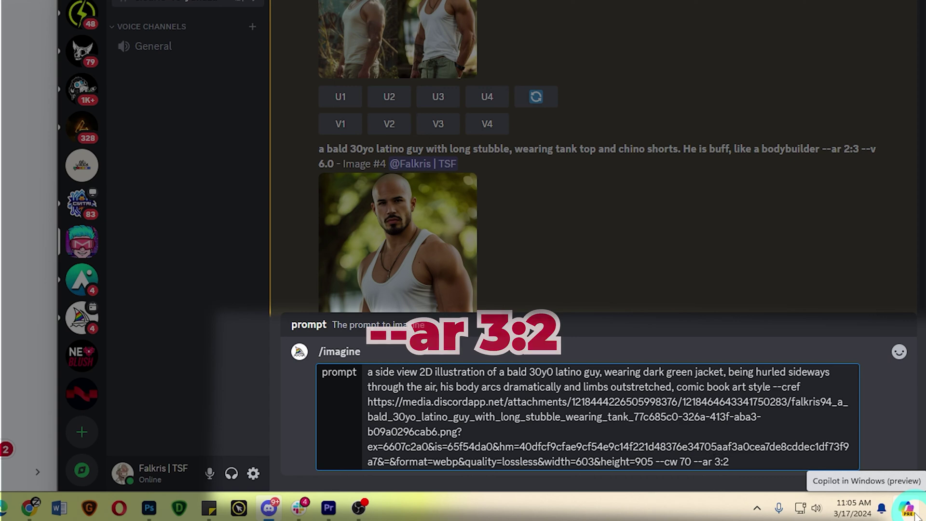
{"action": "key", "text": "Return"}
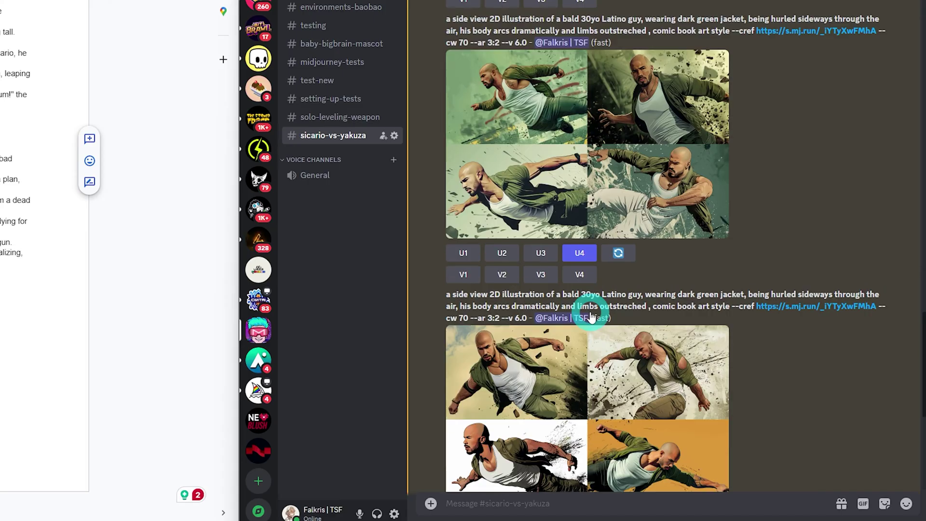
Step: Review the earlier Midjourney grid, then flip the bald fighter cutout horizontally to face the yakuza
{"action": "scroll", "coordinate": [593, 301], "scroll_direction": "up", "scroll_amount": 3}
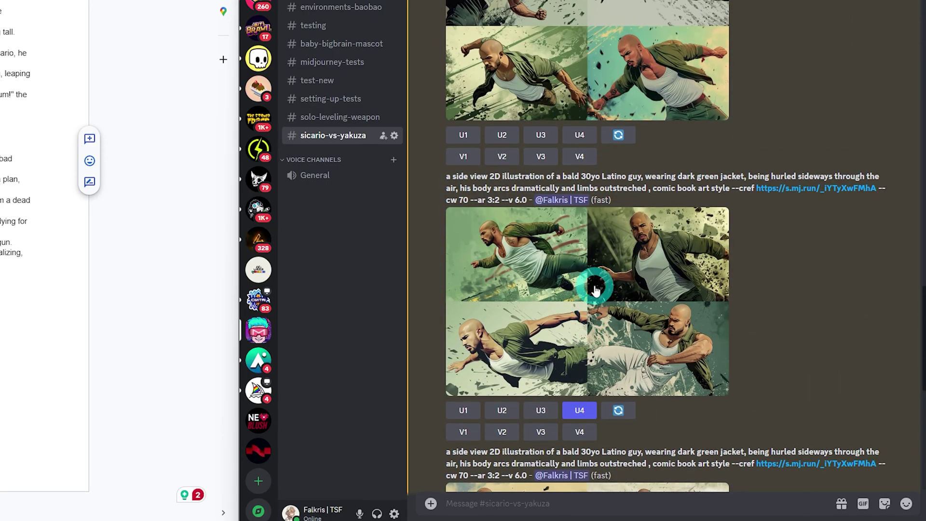
{"action": "scroll", "coordinate": [632, 253], "scroll_direction": "down", "scroll_amount": 6}
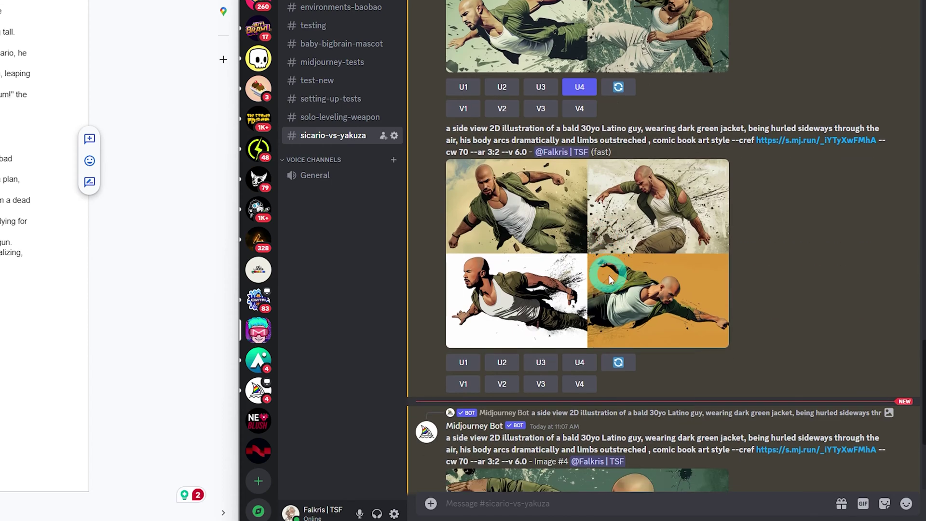
{"action": "left_click", "coordinate": [652, 49]}
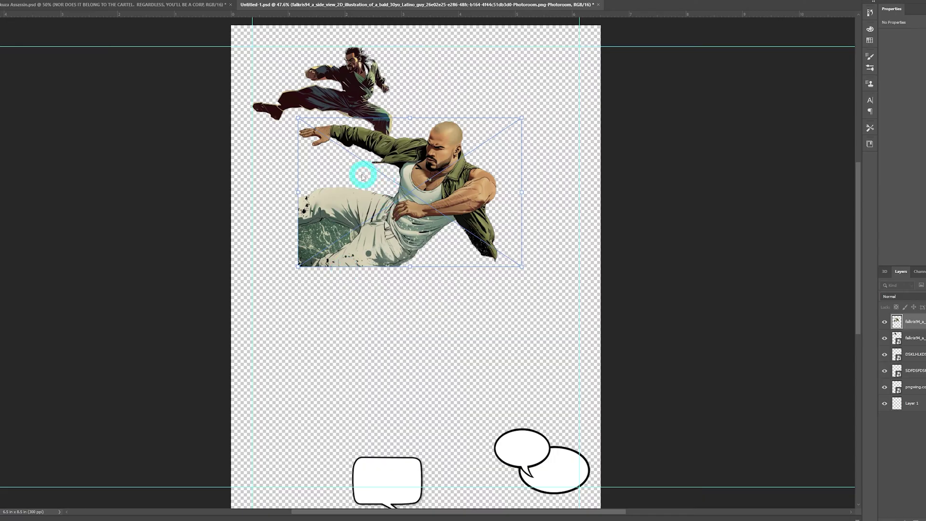
{"action": "key", "text": "Return"}
{"action": "key", "text": "ctrl+plus"}
{"action": "key", "text": "ctrl+plus"}
{"action": "key", "text": "ctrl+plus"}
{"action": "key", "text": "ctrl+plus"}
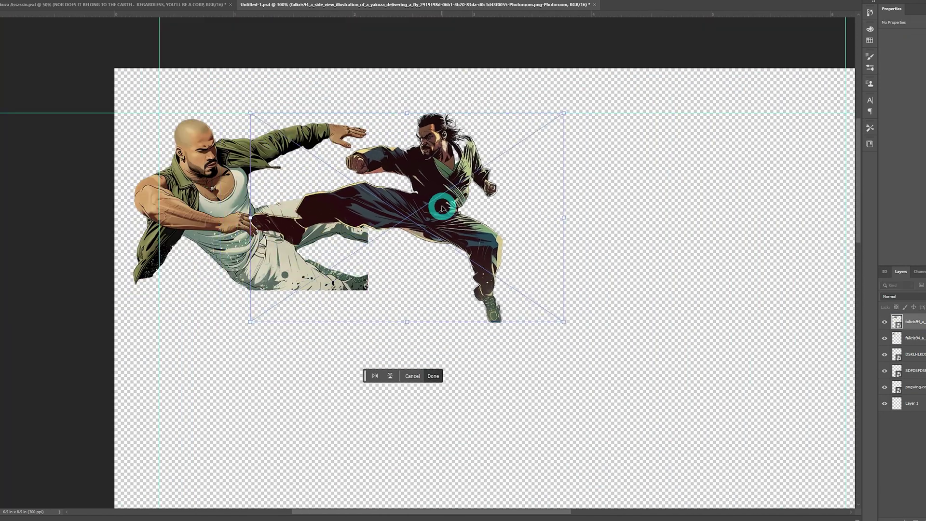
Step: Raise the yakuza, then shrink the bald fighter and shift him down-right to line up the kick
{"action": "left_click", "coordinate": [242, 194]}
{"action": "key", "text": "ctrl+t"}
{"action": "left_click_drag", "start_coordinate": [168, 126], "coordinate": [191, 164]}
{"action": "key", "text": "Return"}
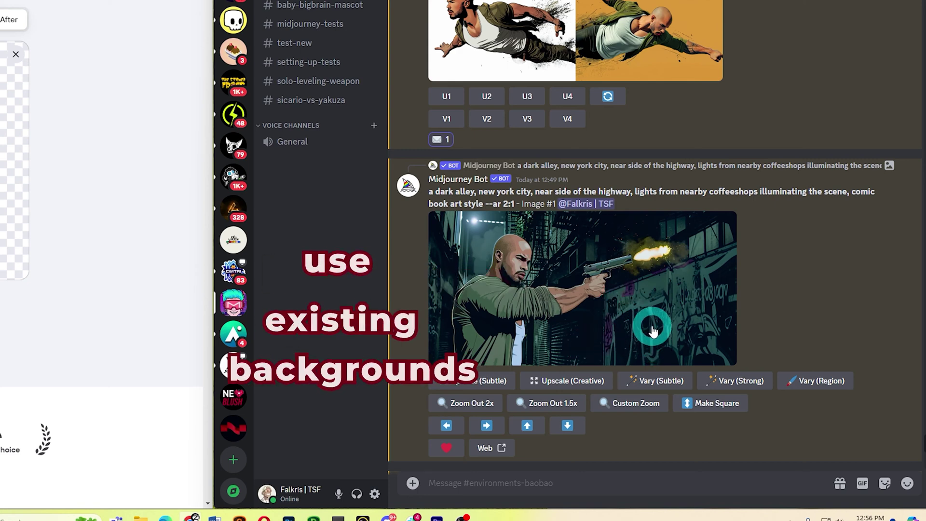
Step: Inspect the alley gunman and Pan Right grids, then bring up the V1 remix prompt for image #1
{"action": "left_click", "coordinate": [587, 280]}
{"action": "left_click", "coordinate": [586, 277]}
{"action": "scroll", "coordinate": [530, 401], "scroll_direction": "down", "scroll_amount": 5}
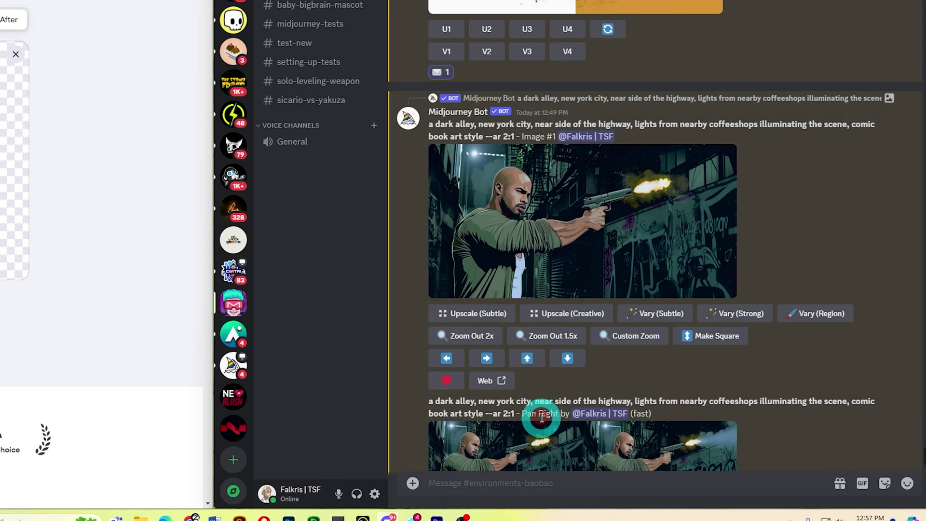
{"action": "left_click", "coordinate": [533, 334]}
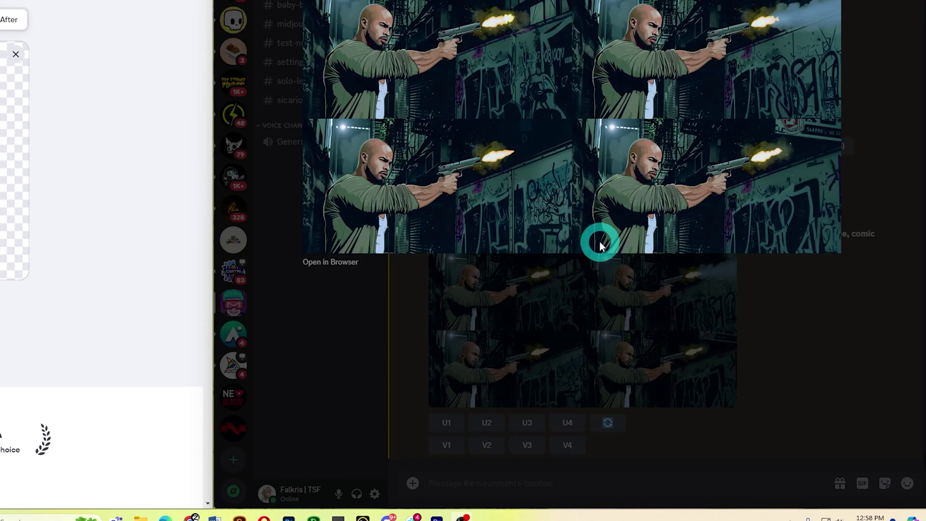
{"action": "left_click", "coordinate": [572, 322]}
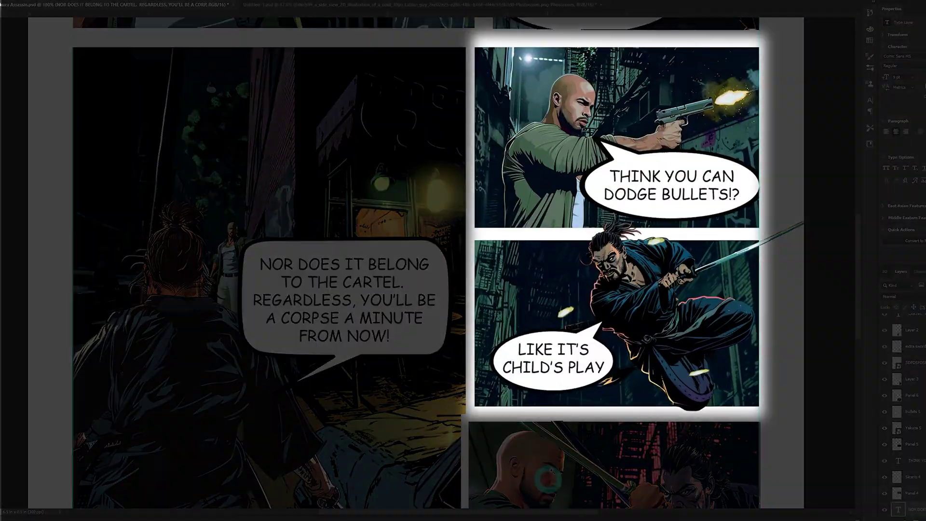
{"action": "scroll", "coordinate": [598, 167], "scroll_direction": "up", "scroll_amount": 2}
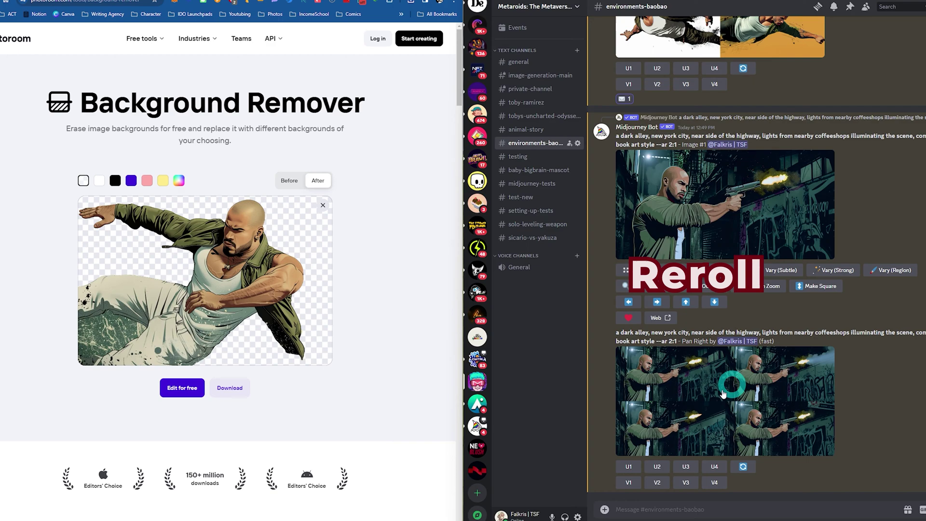
{"action": "left_click", "coordinate": [628, 482]}
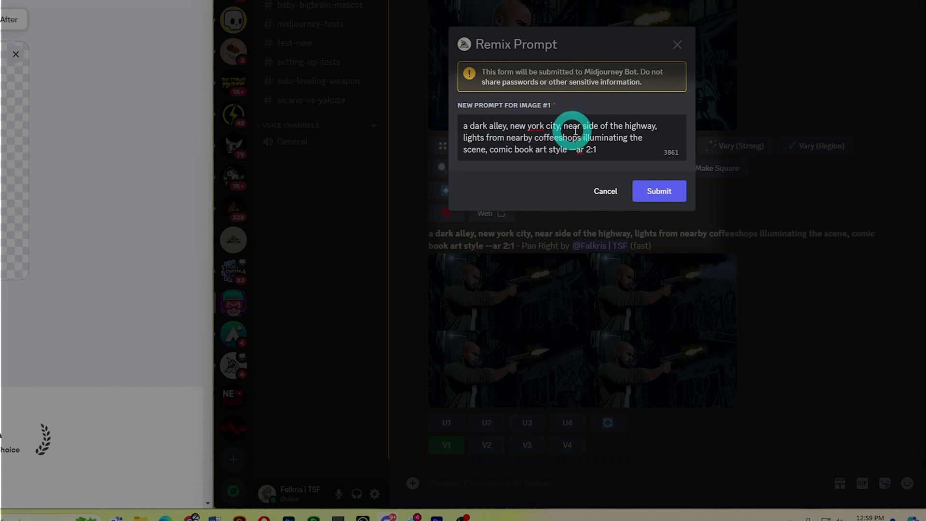
Step: Append '--no people, guy, man, cars, vehicles' to the remix prompt and submit it
{"action": "left_click", "coordinate": [637, 155]}
{"action": "type", "text": "--no people, guy"}
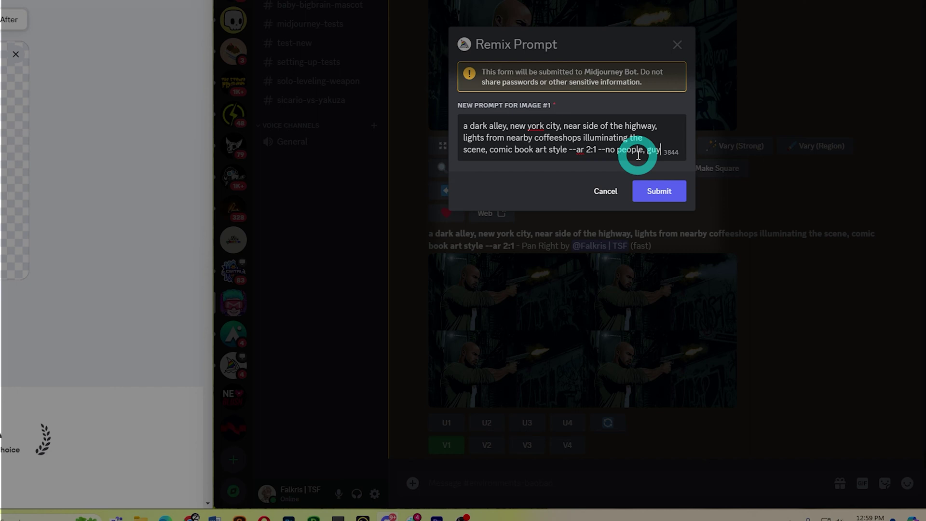
{"action": "type", "text": ", man"}
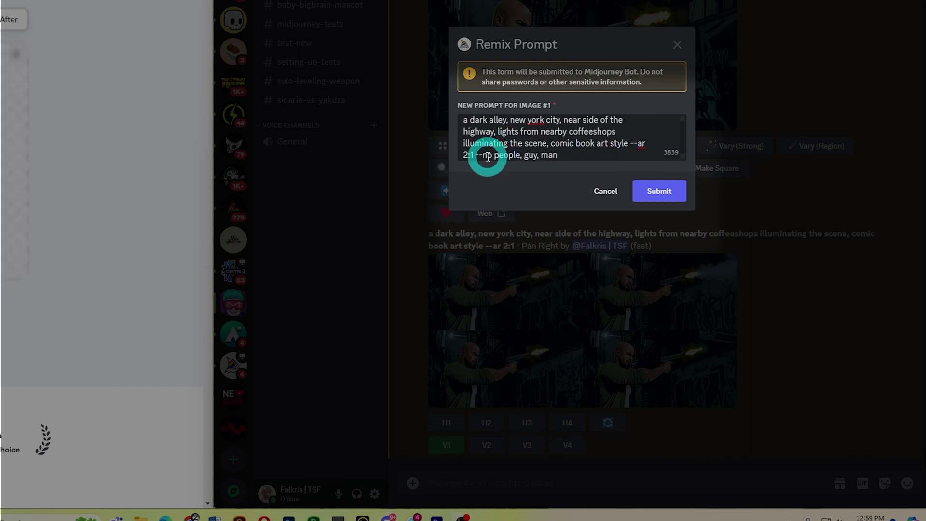
{"action": "left_click_drag", "start_coordinate": [481, 158], "coordinate": [611, 158]}
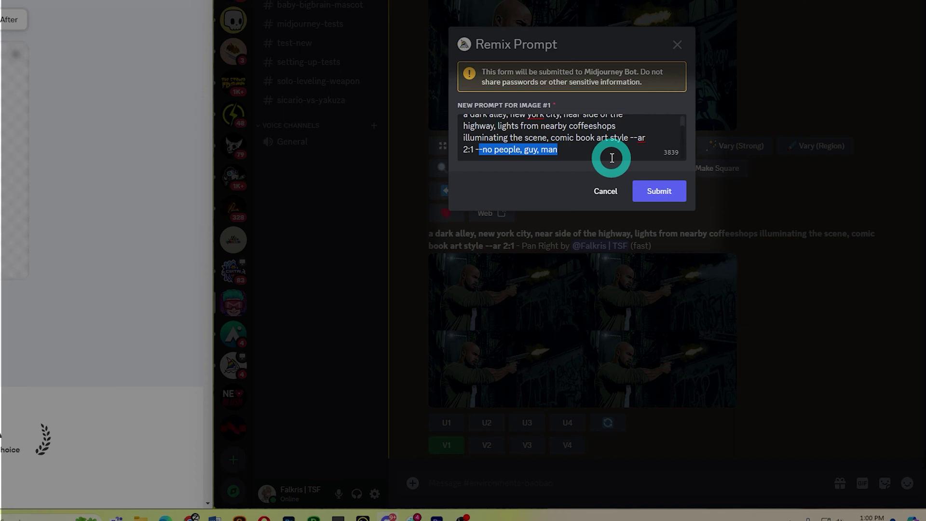
{"action": "left_click", "coordinate": [655, 190]}
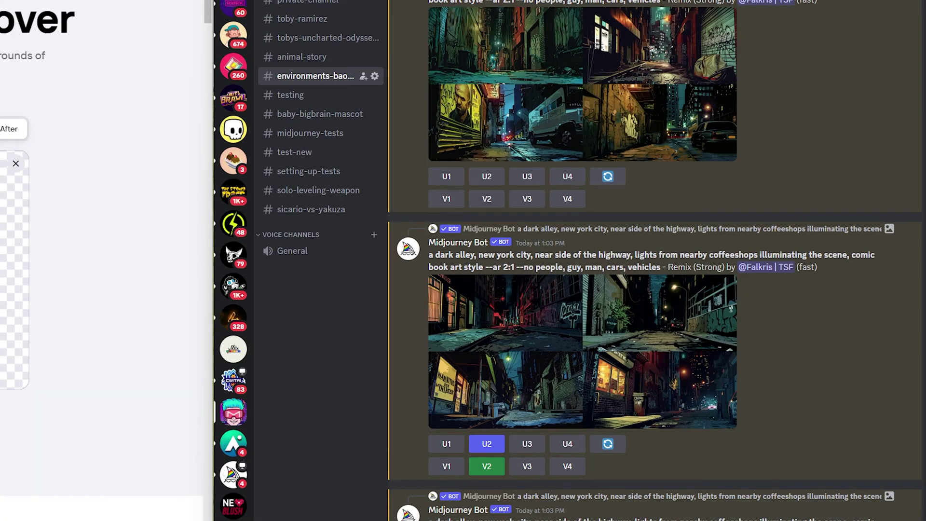
Step: Inspect the new empty alley grid and open the upscaled people-free alley image
{"action": "left_click", "coordinate": [551, 339]}
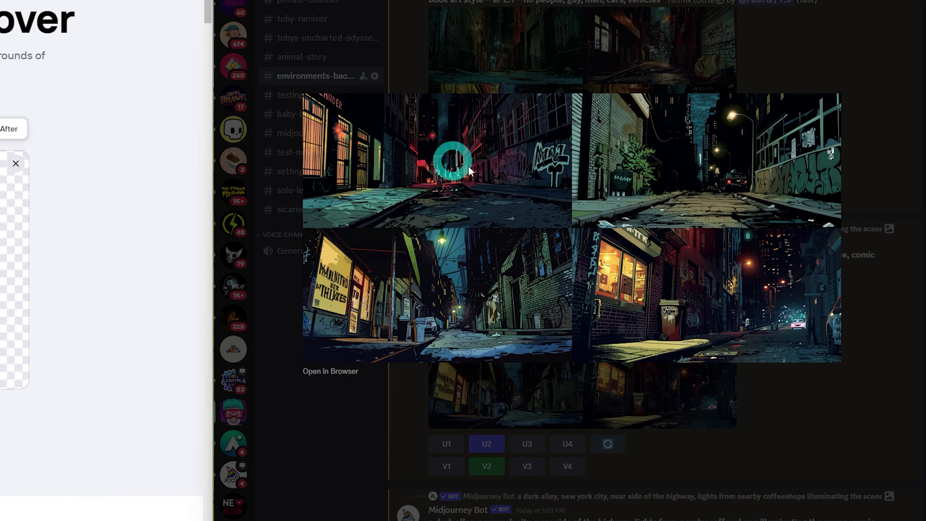
{"action": "left_click", "coordinate": [444, 468]}
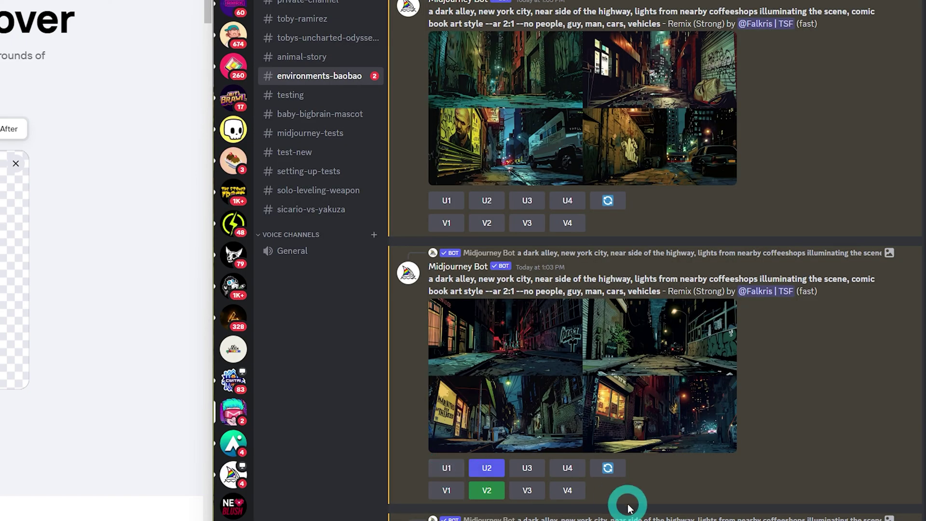
{"action": "left_click", "coordinate": [548, 389]}
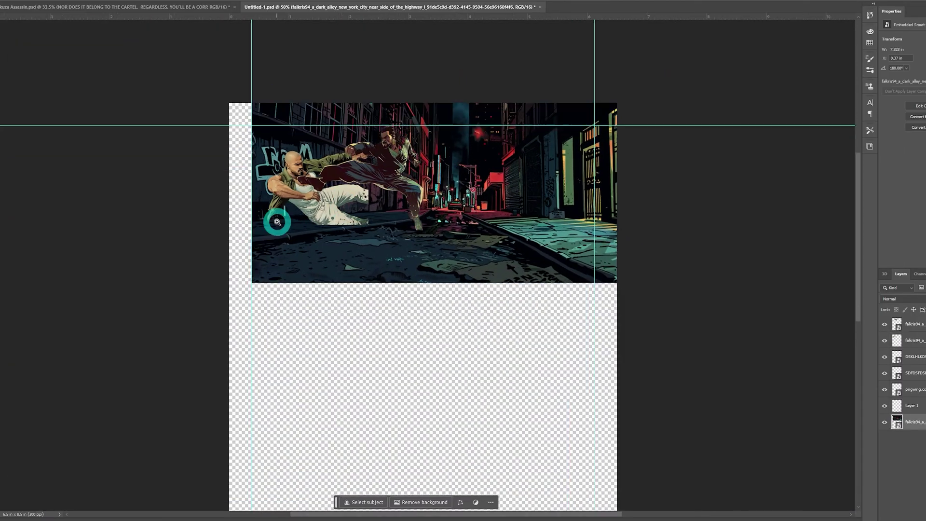
Step: Zoom in and marquee-select the wide panel area of the bald man against the graffiti wall
{"action": "left_click", "coordinate": [278, 222]}
{"action": "left_click", "coordinate": [376, 371], "text": "ctrl"}
{"action": "left_click_drag", "start_coordinate": [482, 363], "coordinate": [150, 196]}
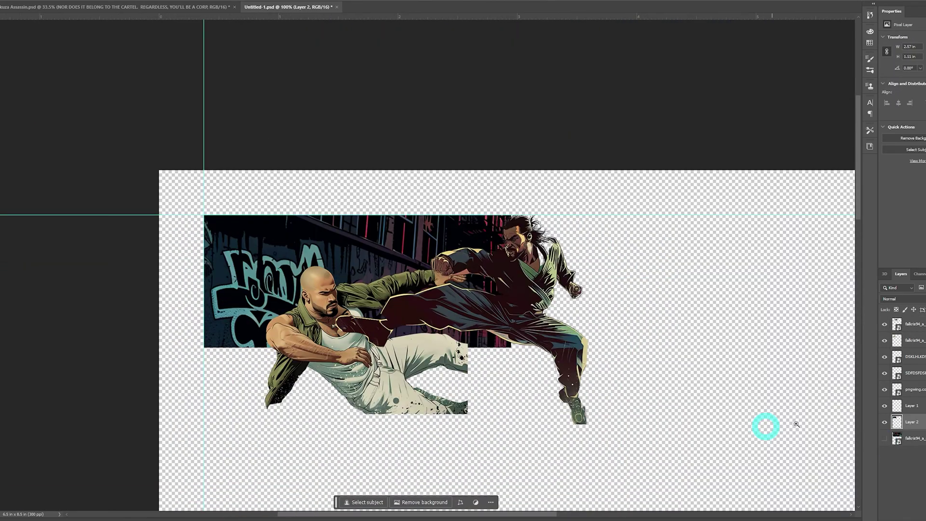
{"action": "left_click", "coordinate": [527, 248]}
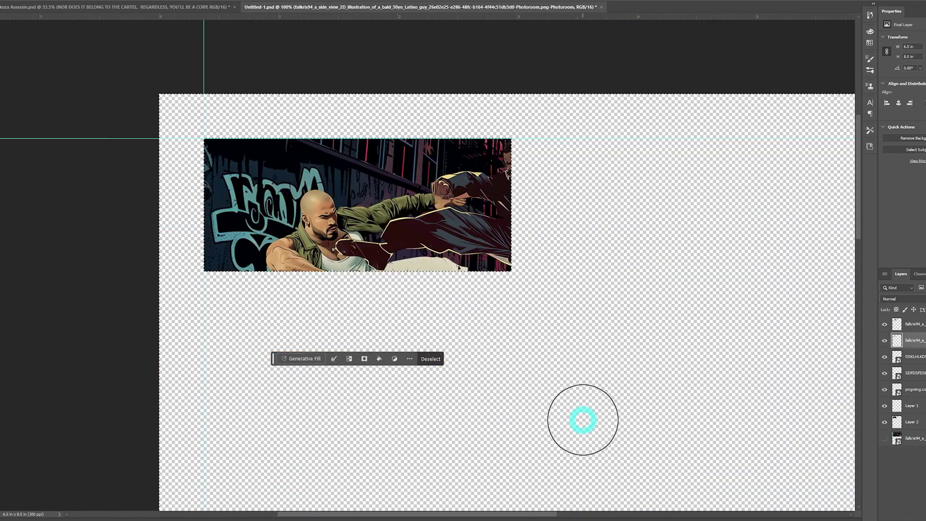
{"action": "left_click", "coordinate": [583, 419]}
{"action": "scroll", "coordinate": [430, 310], "scroll_direction": "up", "scroll_amount": 2}
{"action": "left_click", "coordinate": [429, 310], "text": "ctrl"}
{"action": "scroll", "coordinate": [430, 310], "scroll_direction": "up", "scroll_amount": 1}
{"action": "scroll", "coordinate": [634, 332], "scroll_direction": "down", "scroll_amount": 5}
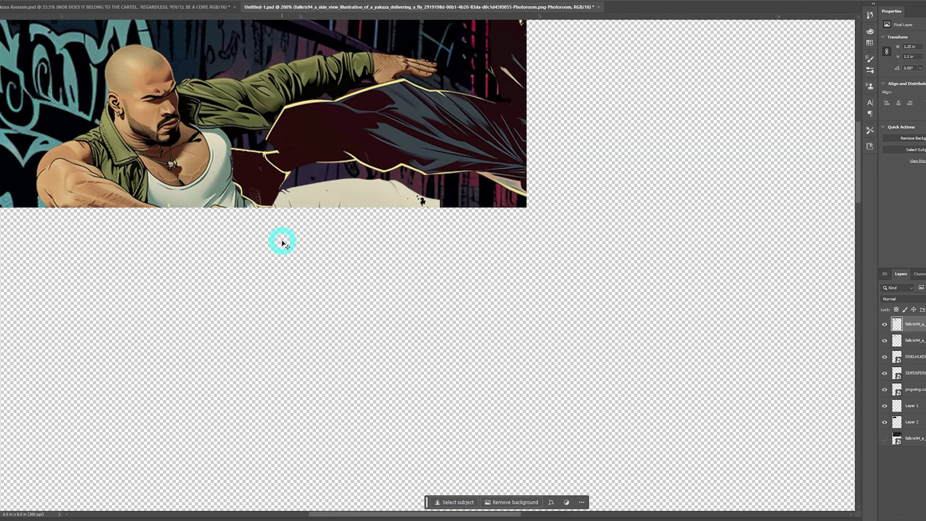
{"action": "scroll", "coordinate": [283, 242], "scroll_direction": "up", "scroll_amount": 4}
{"action": "scroll", "coordinate": [775, 166], "scroll_direction": "left", "scroll_amount": 5}
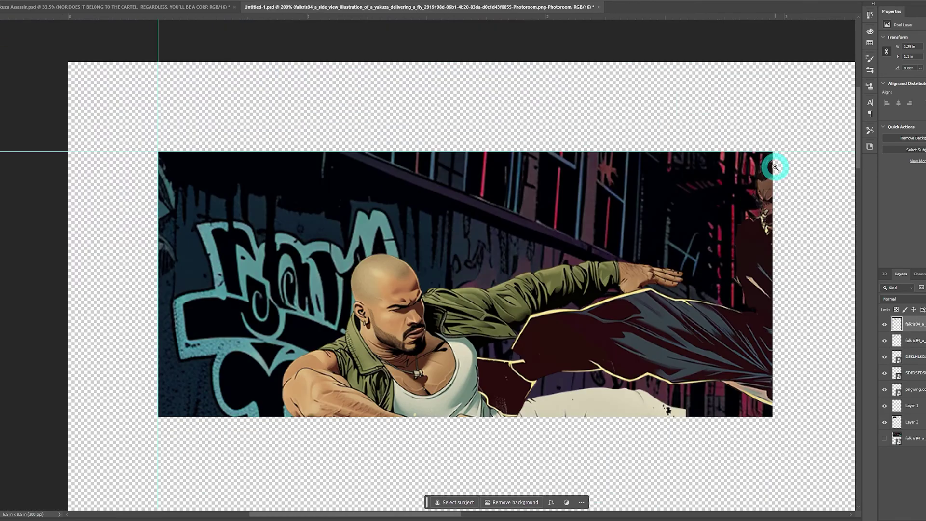
Step: Copy the selected panel area from Layer 2 onto its own layer with Layer Via Copy
{"action": "left_click", "coordinate": [916, 424]}
{"action": "right_click", "coordinate": [780, 269]}
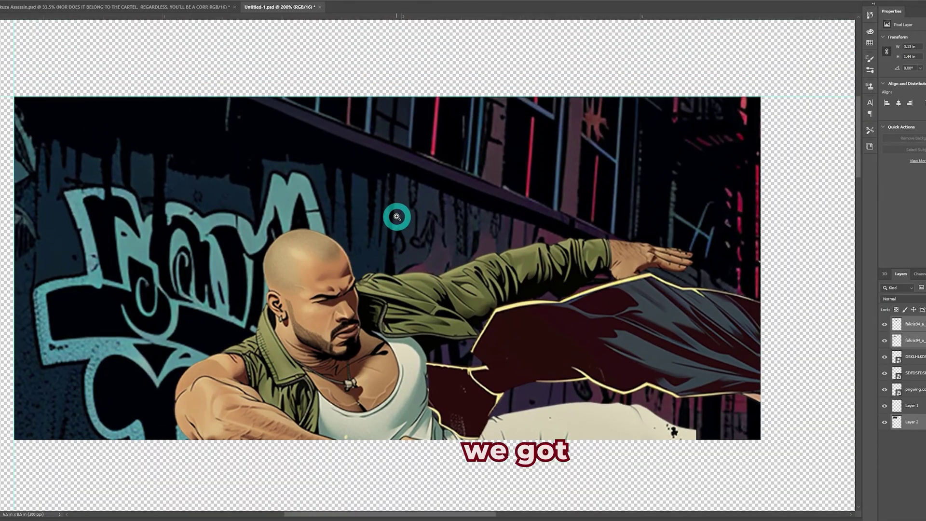
{"action": "scroll", "coordinate": [419, 223], "scroll_direction": "up", "scroll_amount": 3}
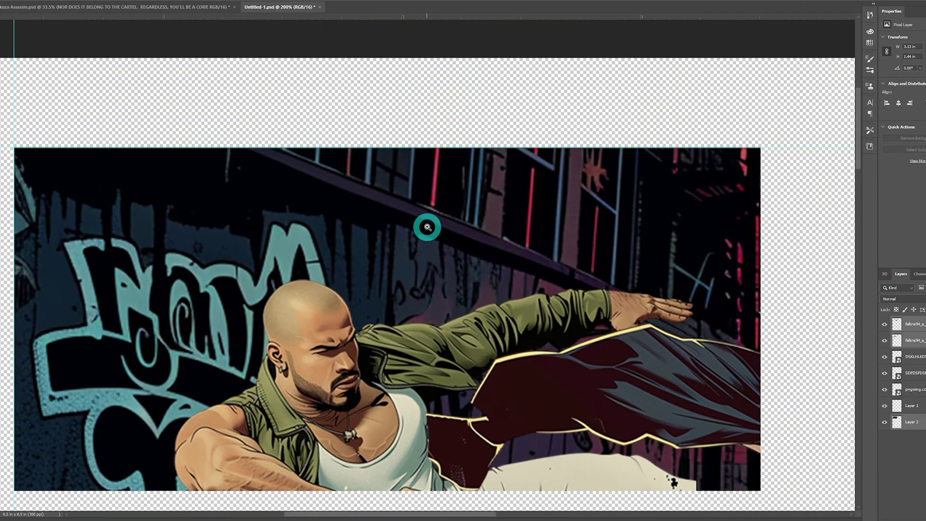
{"action": "scroll", "coordinate": [426, 226], "scroll_direction": "down", "scroll_amount": 10}
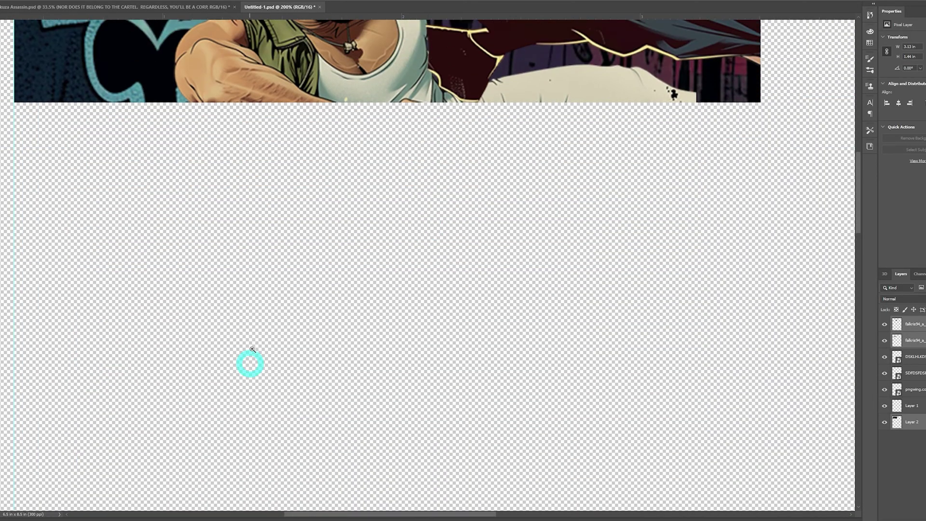
{"action": "scroll", "coordinate": [441, 247], "scroll_direction": "up", "scroll_amount": 3}
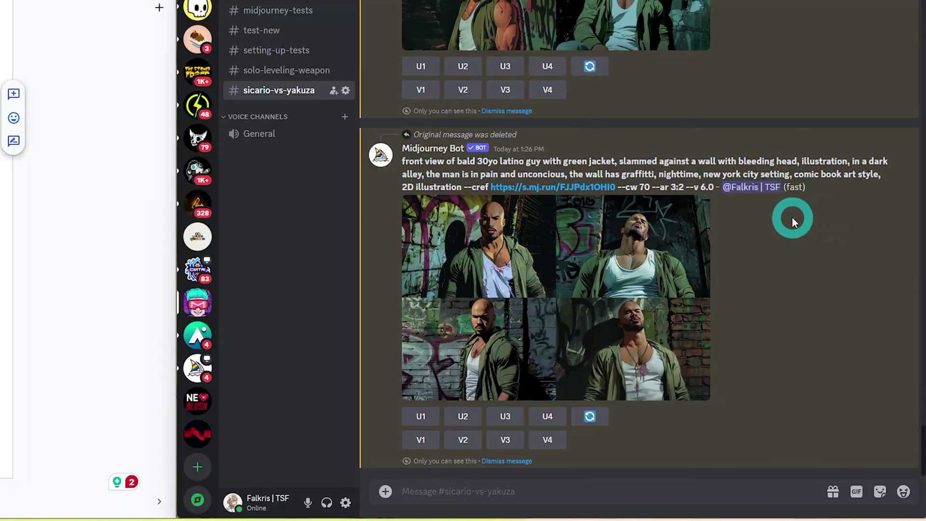
Step: Scroll to the latest green-jacket grid, enlarge it, and mark out the second panel area
{"action": "scroll", "coordinate": [789, 213], "scroll_direction": "down", "scroll_amount": 10}
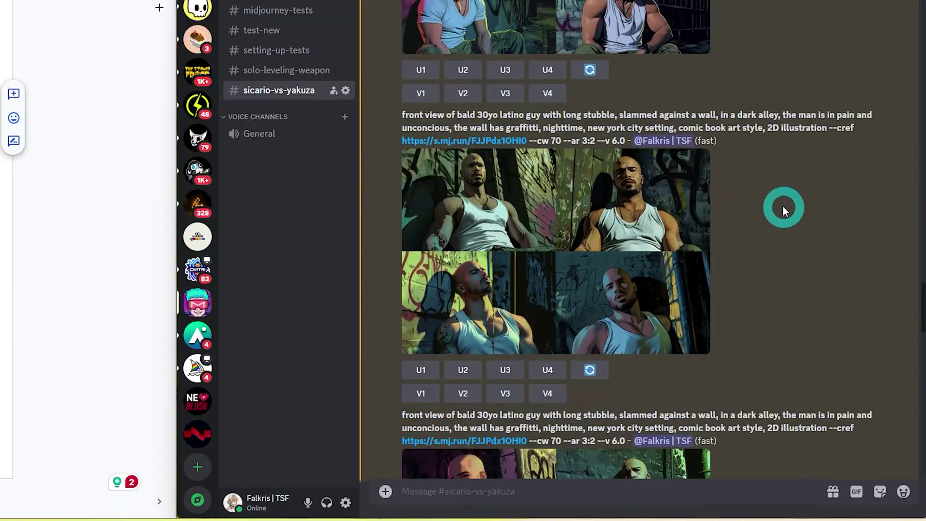
{"action": "scroll", "coordinate": [783, 210], "scroll_direction": "down", "scroll_amount": 10}
{"action": "scroll", "coordinate": [629, 63], "scroll_direction": "down", "scroll_amount": 15}
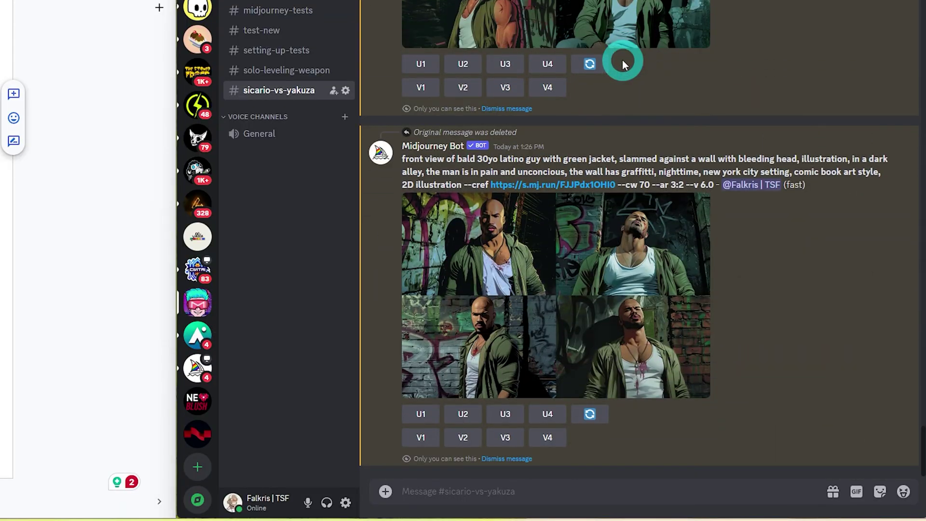
{"action": "scroll", "coordinate": [621, 64], "scroll_direction": "down", "scroll_amount": 10}
{"action": "left_click", "coordinate": [646, 303]}
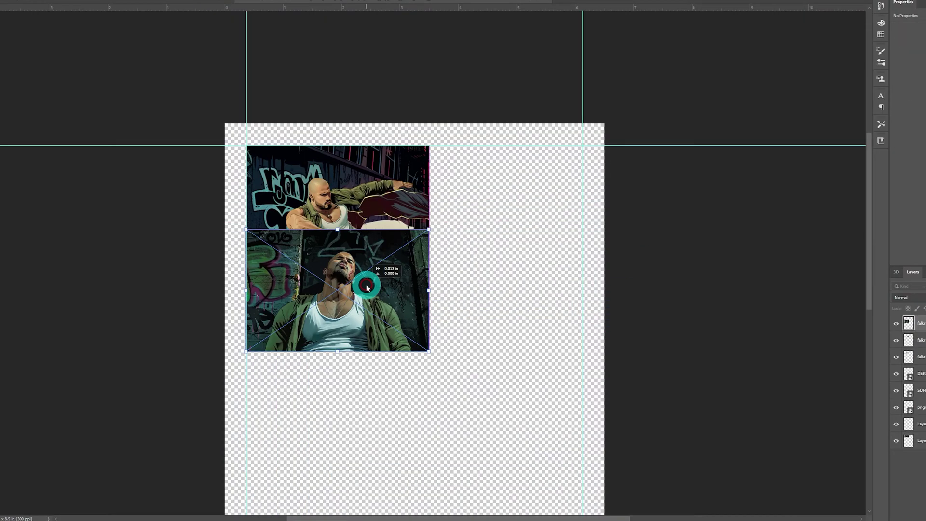
{"action": "left_click_drag", "start_coordinate": [151, 246], "coordinate": [407, 352]}
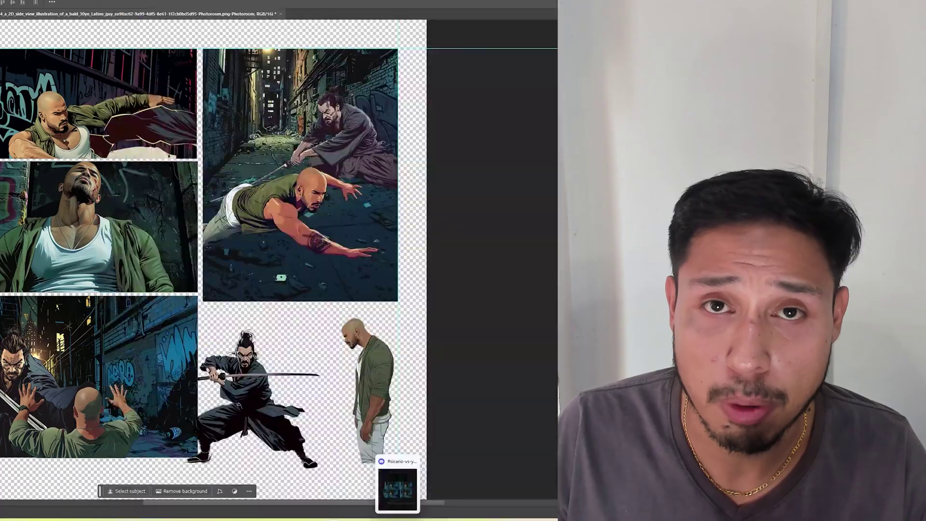
Step: Place the extended empty alley background onto the comic page
{"action": "left_click_drag", "start_coordinate": [393, 486], "coordinate": [324, 410]}
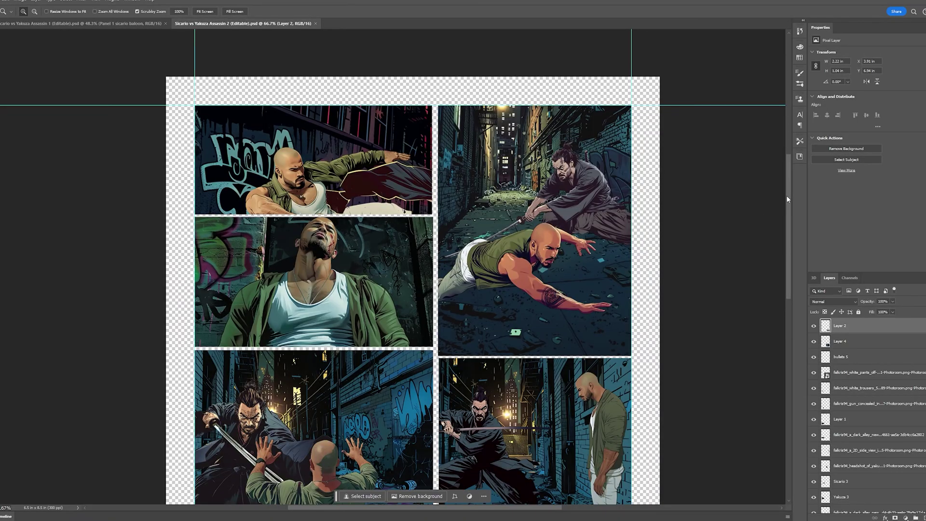
{"action": "left_click_drag", "start_coordinate": [788, 198], "coordinate": [784, 243]}
{"action": "scroll", "coordinate": [436, 345], "scroll_direction": "down", "scroll_amount": 1}
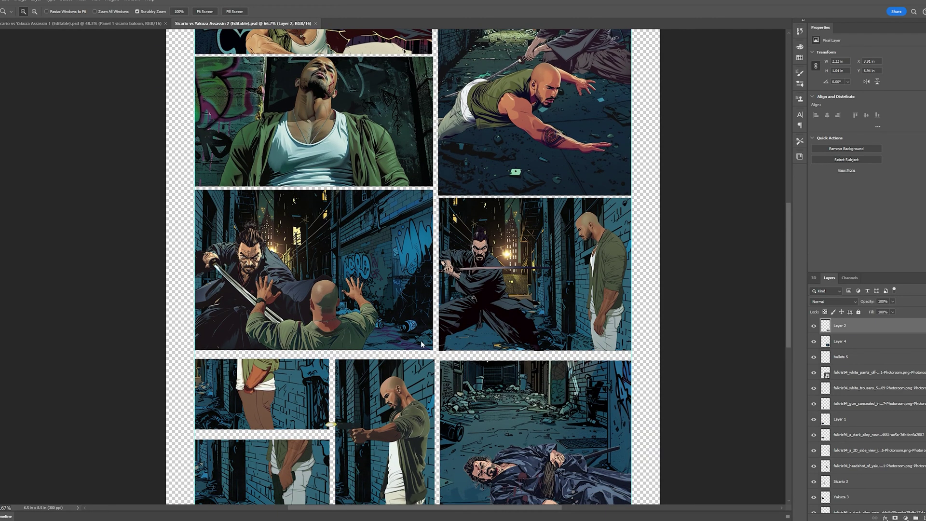
{"action": "left_click", "coordinate": [117, 23]}
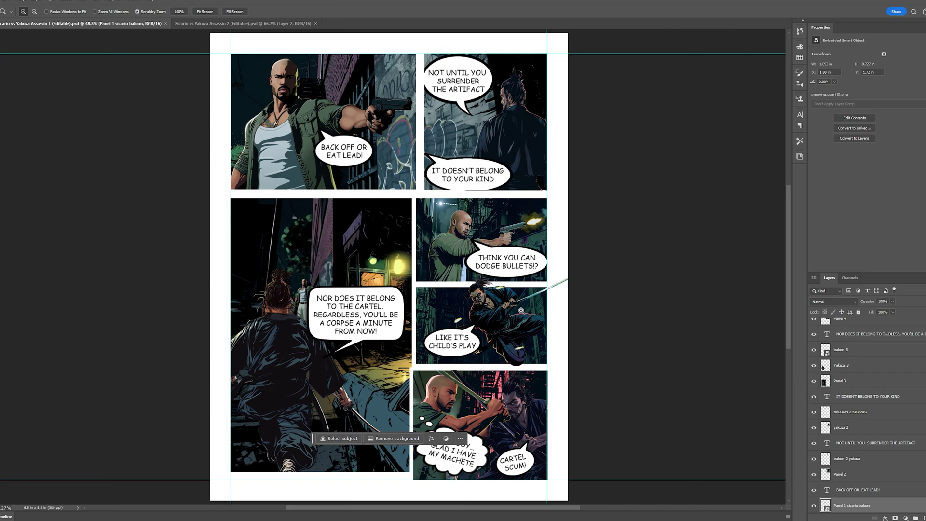
{"action": "key", "text": "ctrl+Tab"}
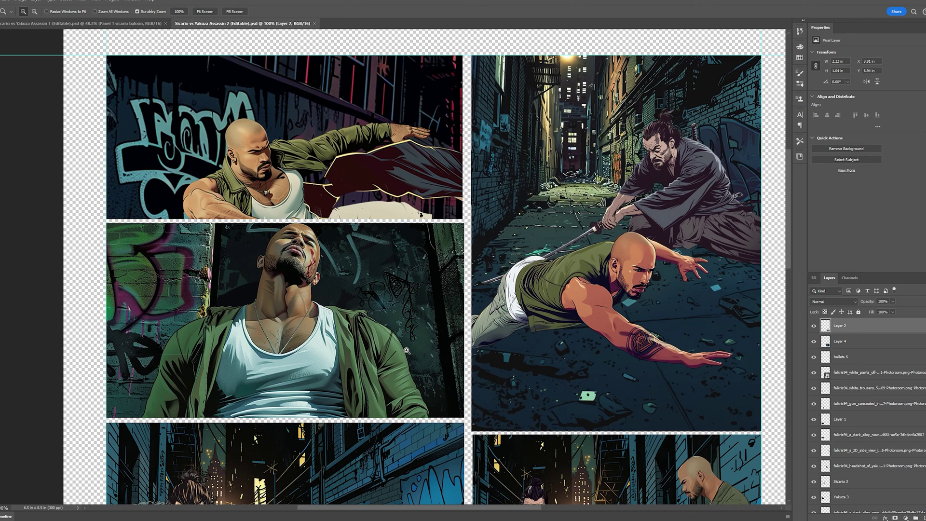
{"action": "key", "text": "ctrl+Tab"}
{"action": "key", "text": "ctrl+Tab"}
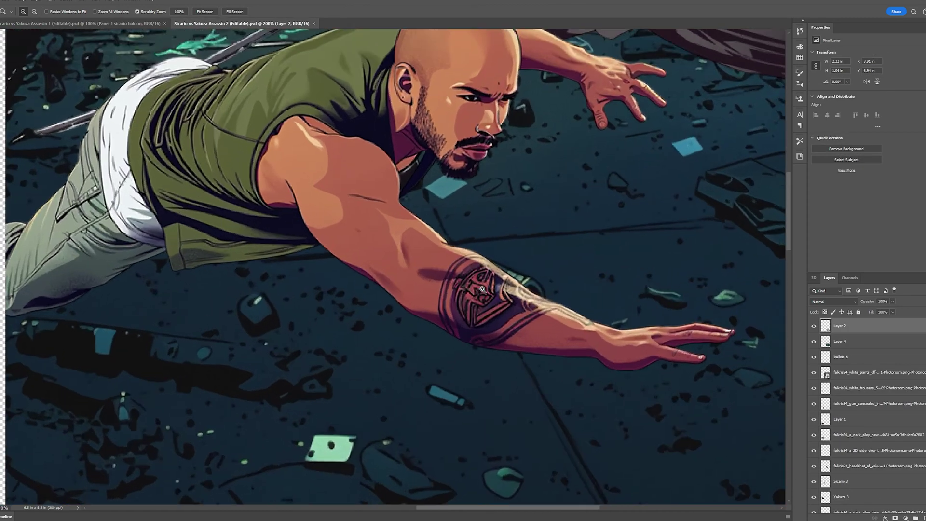
{"action": "scroll", "coordinate": [331, 190], "scroll_direction": "down", "scroll_amount": 5}
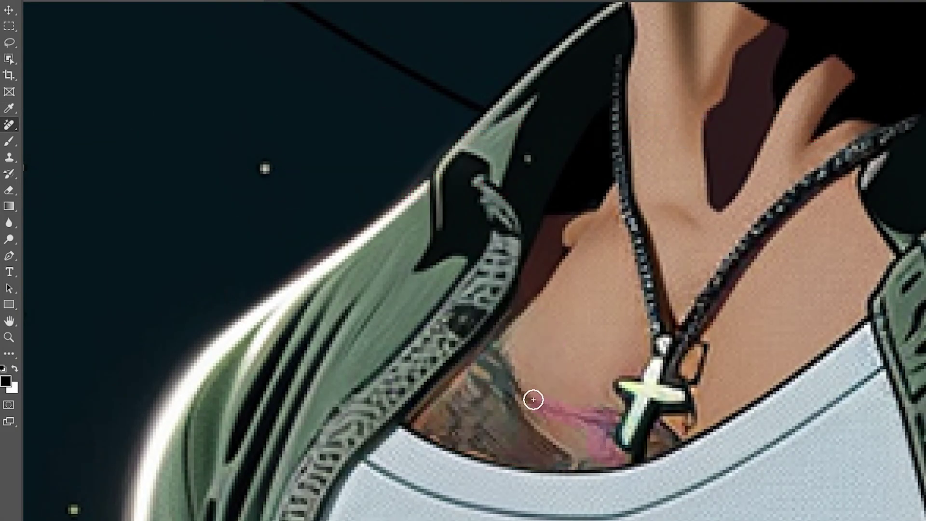
Step: Brush away the chest tattoo beside the necklace and clean the skin along the chain
{"action": "left_click_drag", "start_coordinate": [508, 408], "coordinate": [521, 440]}
{"action": "left_click_drag", "start_coordinate": [648, 424], "coordinate": [672, 430]}
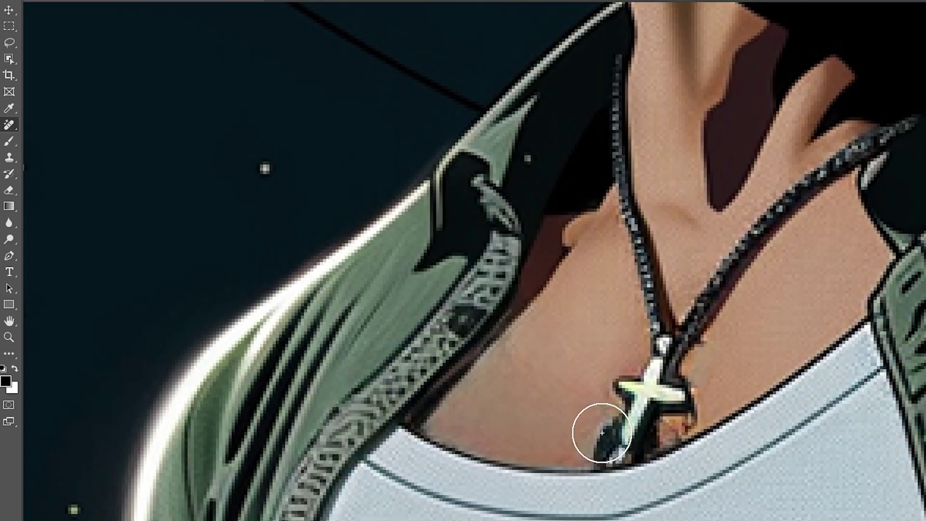
{"action": "left_click_drag", "start_coordinate": [595, 434], "coordinate": [877, 120]}
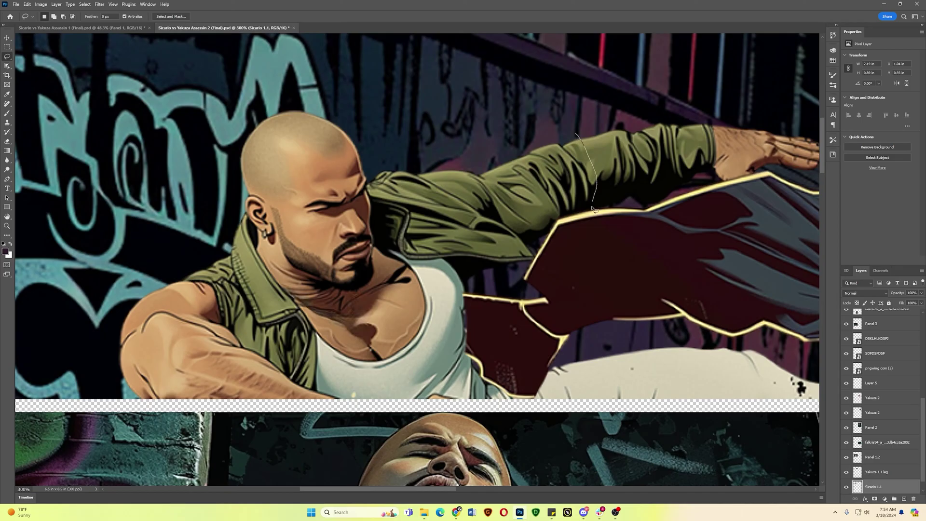
Step: Copy the jacket sleeve to its own layer, reshape it over the arm, and enlarge the brush for blood
{"action": "left_click", "coordinate": [544, 223]}
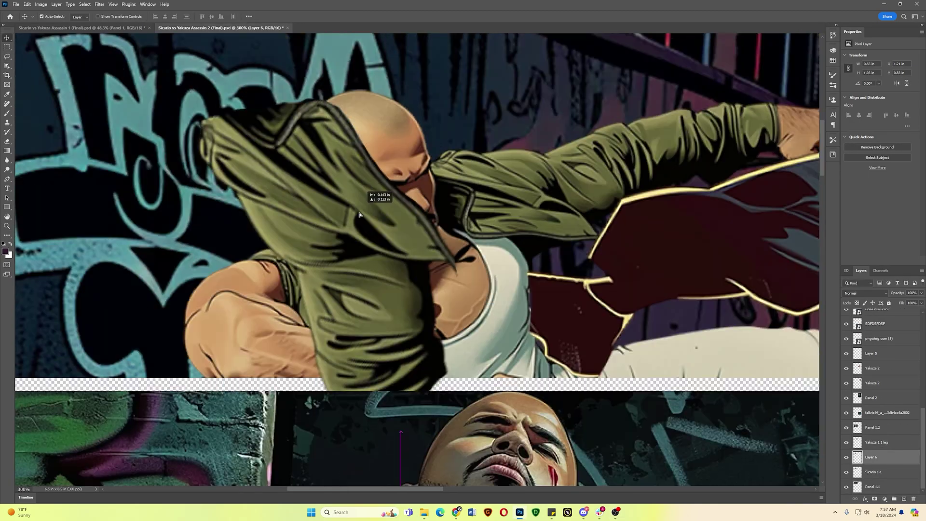
{"action": "mouse_move", "coordinate": [378, 196]}
{"action": "left_mouse_down"}
{"action": "mouse_move", "coordinate": [258, 279]}
{"action": "mouse_move", "coordinate": [310, 351]}
{"action": "mouse_move", "coordinate": [307, 367]}
{"action": "left_mouse_up"}
{"action": "key", "text": "Return"}
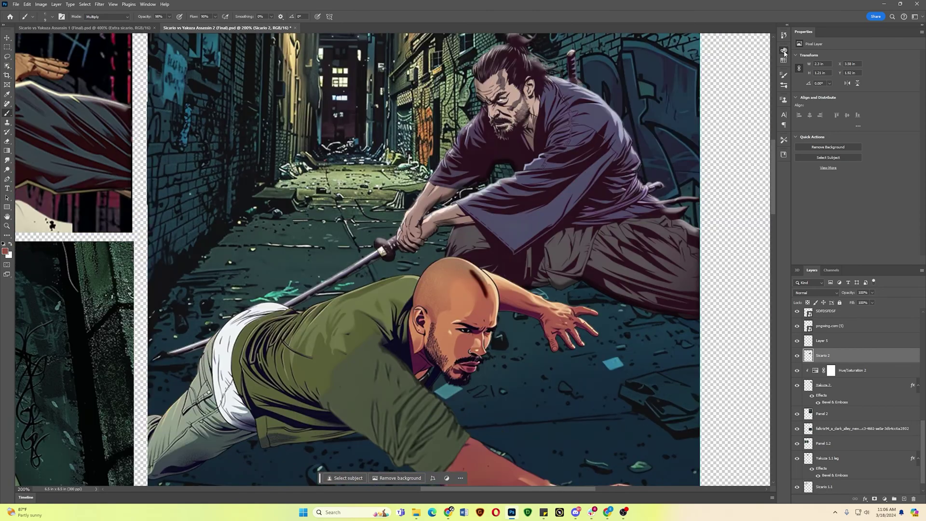
{"action": "key", "text": "F6"}
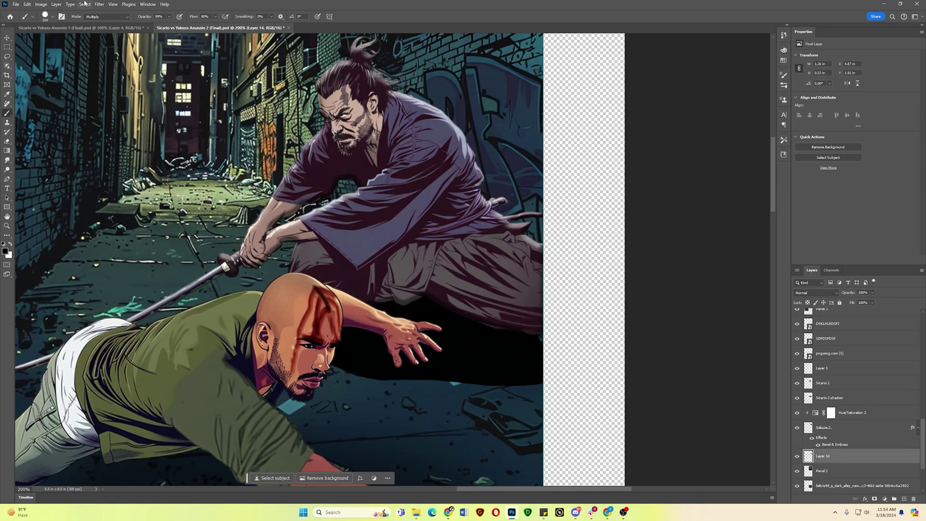
Step: Gaussian-blur the Yakuza's shadow and lower its layer opacity to about 72%
{"action": "left_click", "coordinate": [99, 4]}
{"action": "left_click", "coordinate": [208, 125]}
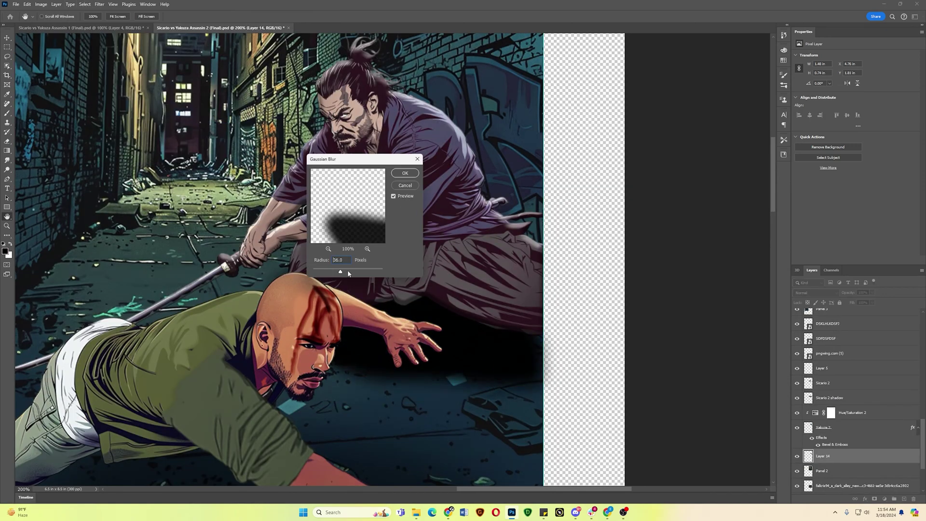
{"action": "left_click", "coordinate": [405, 172]}
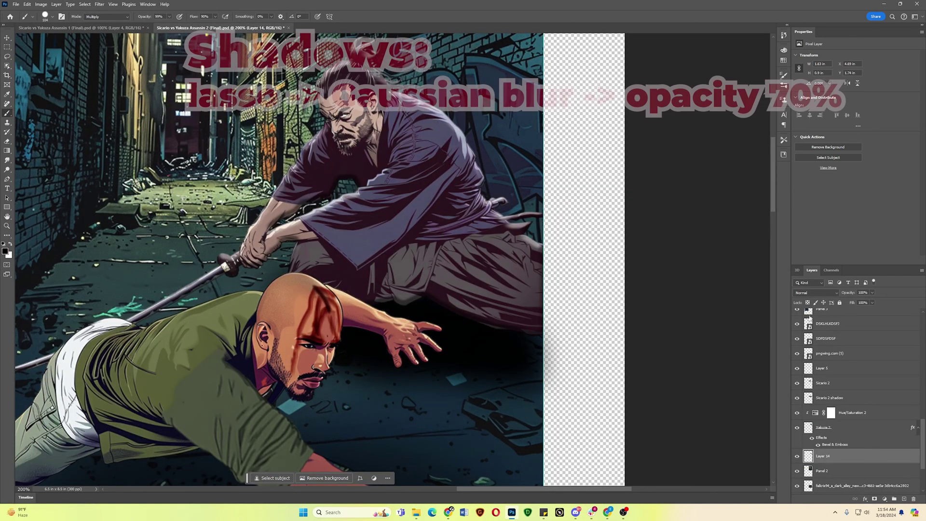
{"action": "left_click", "coordinate": [872, 292]}
{"action": "left_click_drag", "start_coordinate": [874, 301], "coordinate": [863, 303]}
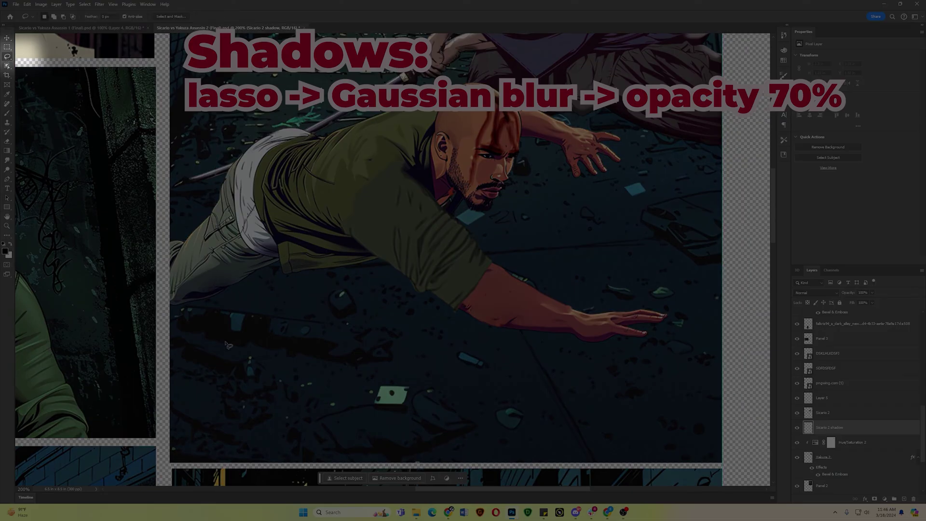
Step: Outline a shadow under the Sicario, fill it black and Gaussian-blur it, then view the whole page
{"action": "mouse_move", "coordinate": [196, 333]}
{"action": "left_mouse_down"}
{"action": "mouse_move", "coordinate": [284, 376]}
{"action": "mouse_move", "coordinate": [604, 423]}
{"action": "left_mouse_up"}
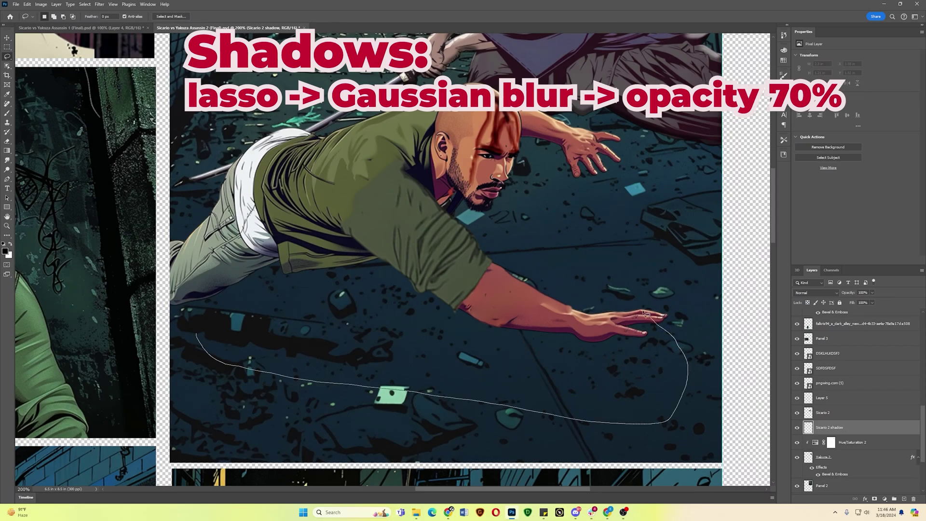
{"action": "key", "text": "alt+BackSpace"}
{"action": "key", "text": "ctrl+d"}
{"action": "left_click", "coordinate": [100, 4]}
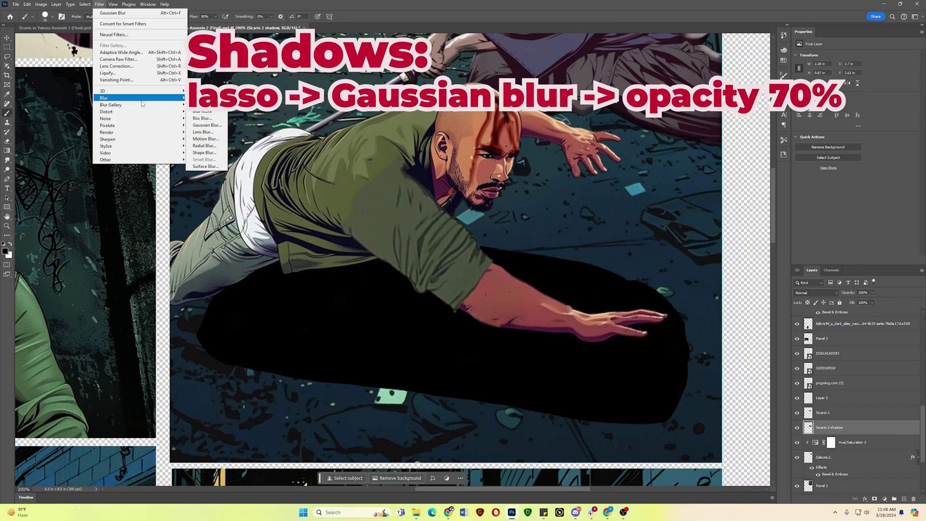
{"action": "left_click", "coordinate": [121, 12]}
{"action": "key", "text": "z"}
{"action": "key", "text": "ctrl+1"}
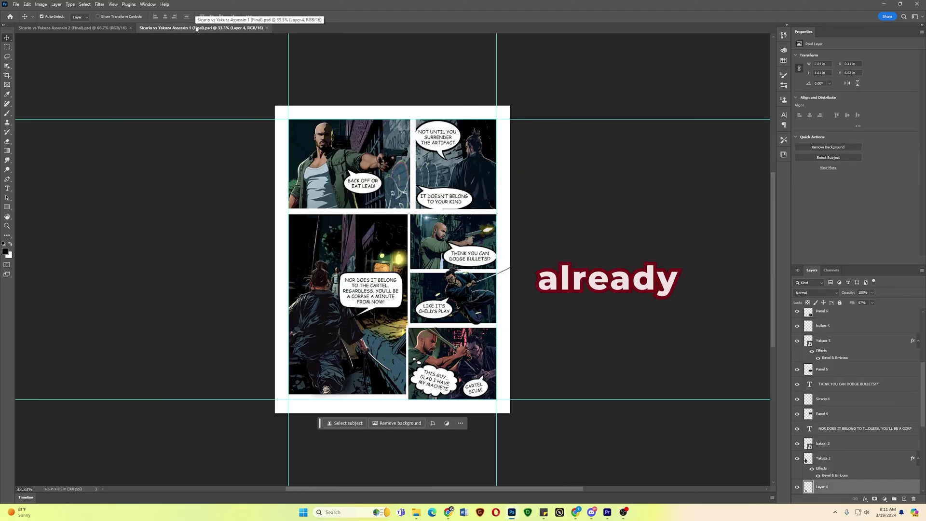
Step: Search Google for 'comic balloons png' and show the image results
{"action": "left_click", "coordinate": [101, 28]}
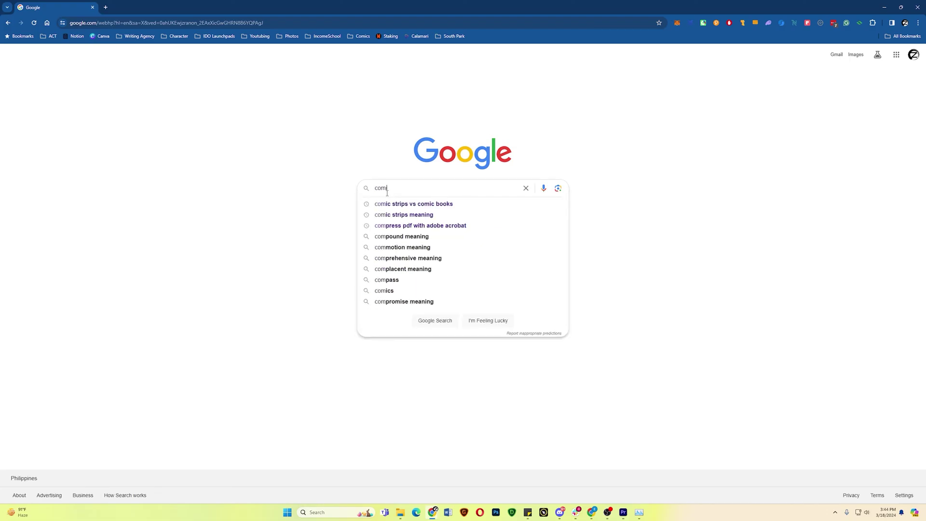
{"action": "type", "text": "c ba"}
{"action": "type", "text": "lloons p"}
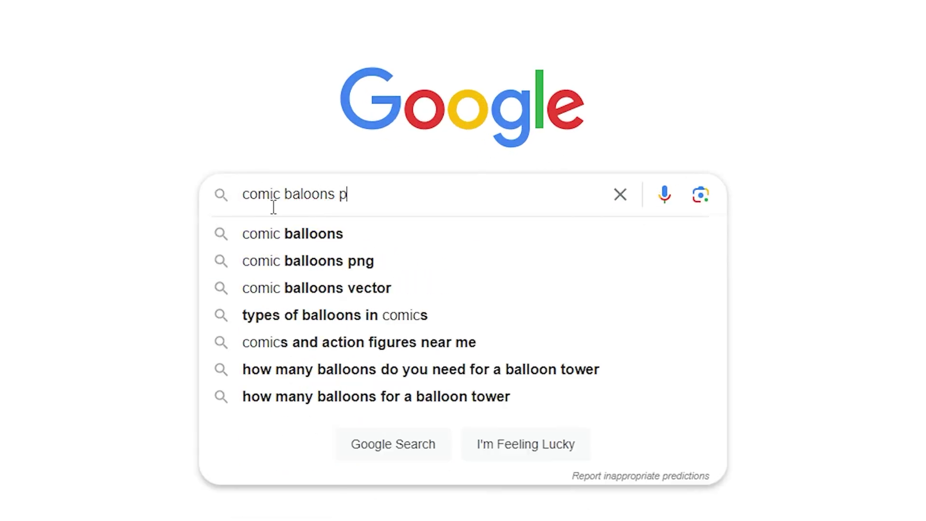
{"action": "type", "text": "ng"}
{"action": "key", "text": "Return"}
{"action": "left_click", "coordinate": [97, 82]}
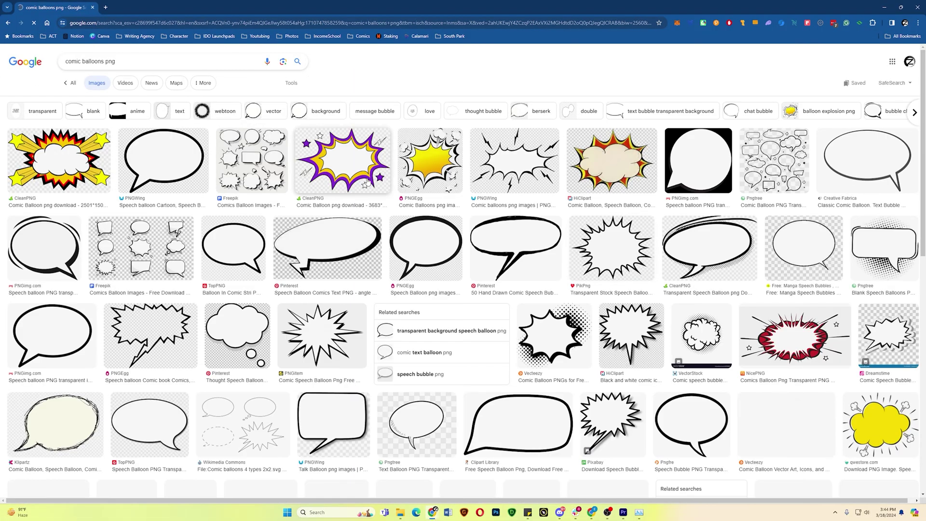
Step: Shift the blank balloons, add 10 pt text 'This guy is bad news.', and move the thought bubble into panel 1
{"action": "left_click_drag", "start_coordinate": [392, 236], "coordinate": [417, 240]}
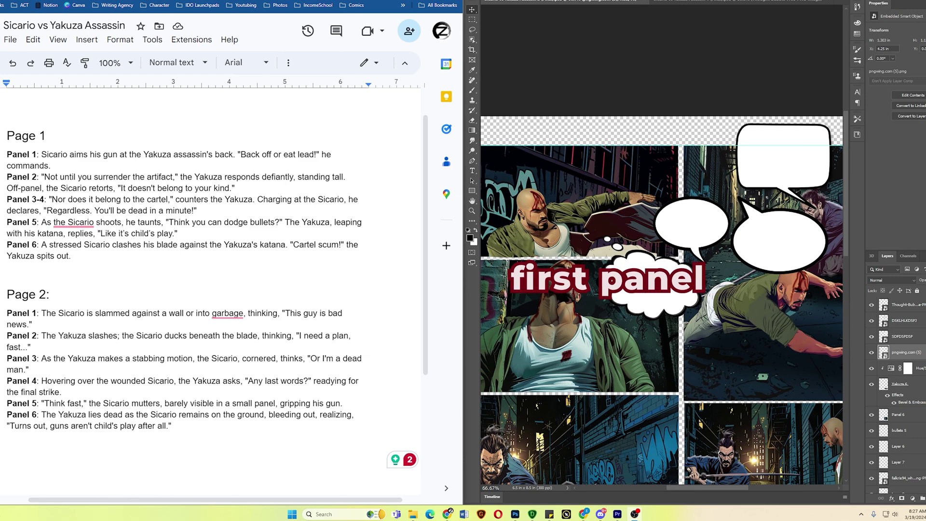
{"action": "mouse_move", "coordinate": [656, 267]}
{"action": "left_mouse_down"}
{"action": "mouse_move", "coordinate": [608, 258]}
{"action": "mouse_move", "coordinate": [646, 260]}
{"action": "left_mouse_up"}
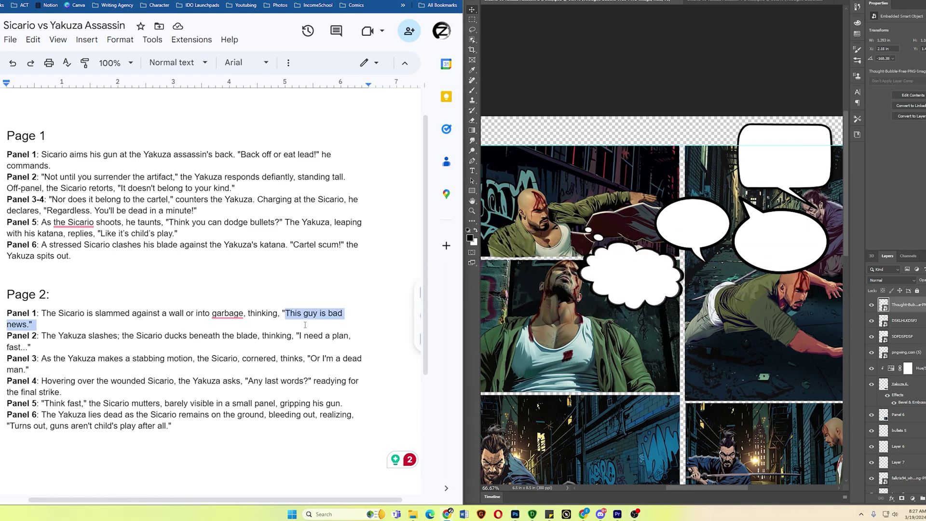
{"action": "left_click", "coordinate": [473, 172]}
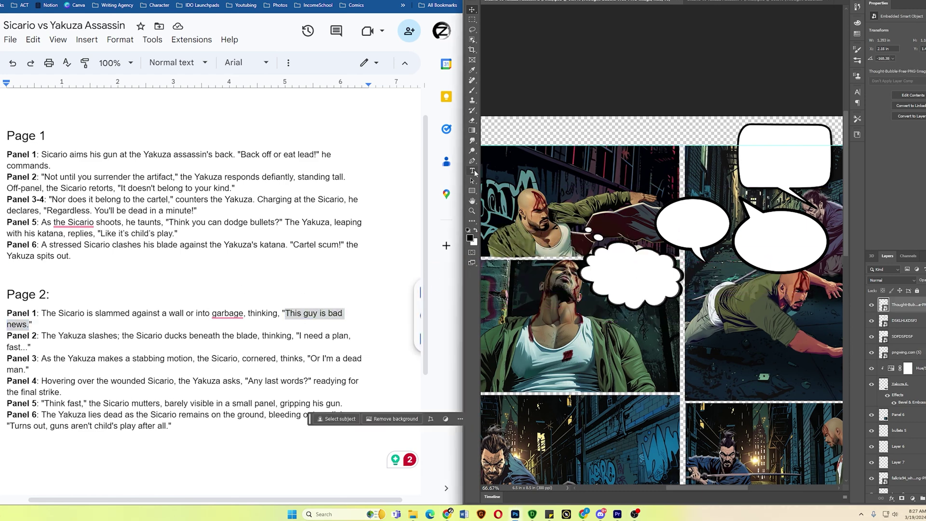
{"action": "left_click", "coordinate": [600, 268]}
{"action": "left_click", "coordinate": [669, 24]}
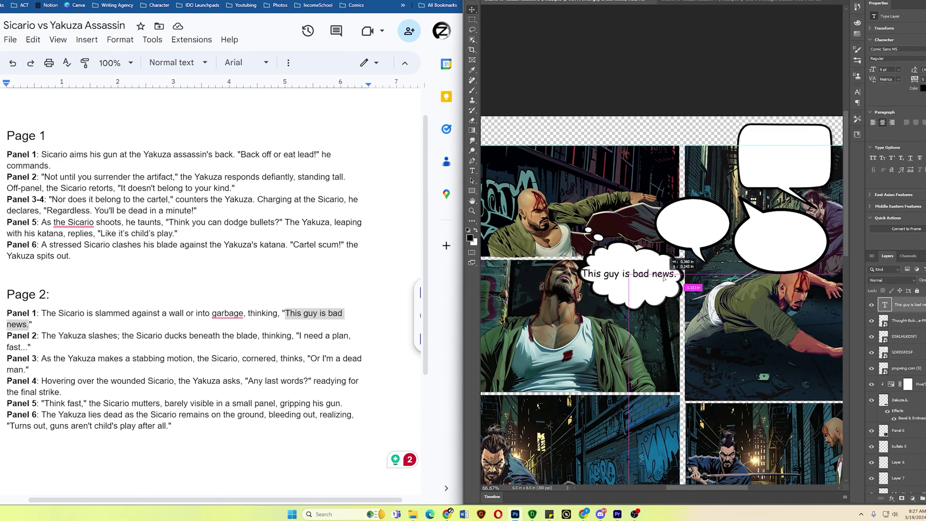
{"action": "left_click", "coordinate": [472, 10]}
{"action": "left_click_drag", "start_coordinate": [634, 265], "coordinate": [619, 202]}
Step: Flip the thought bubble horizontally and resize it so the text fits inside
{"action": "key", "text": "ctrl+t"}
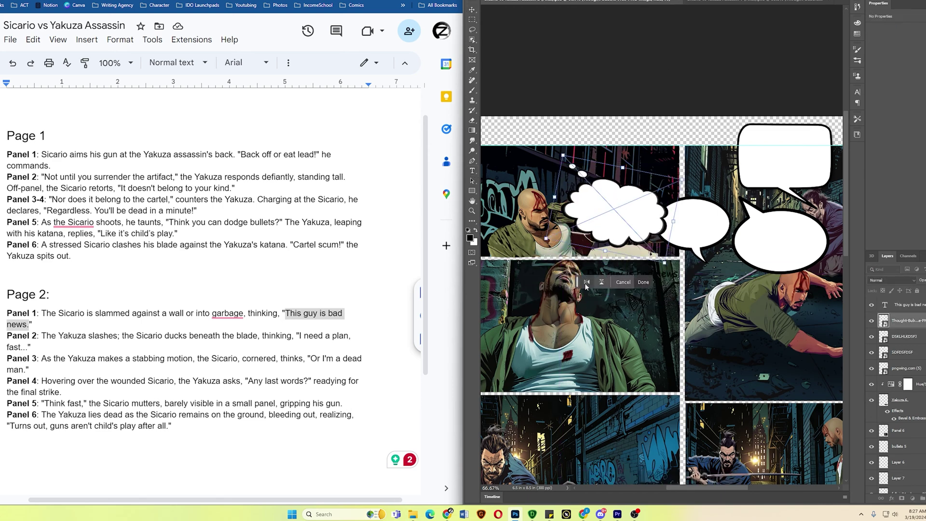
{"action": "left_click", "coordinate": [601, 281]}
{"action": "left_click", "coordinate": [643, 282]}
{"action": "left_click_drag", "start_coordinate": [613, 265], "coordinate": [613, 171]}
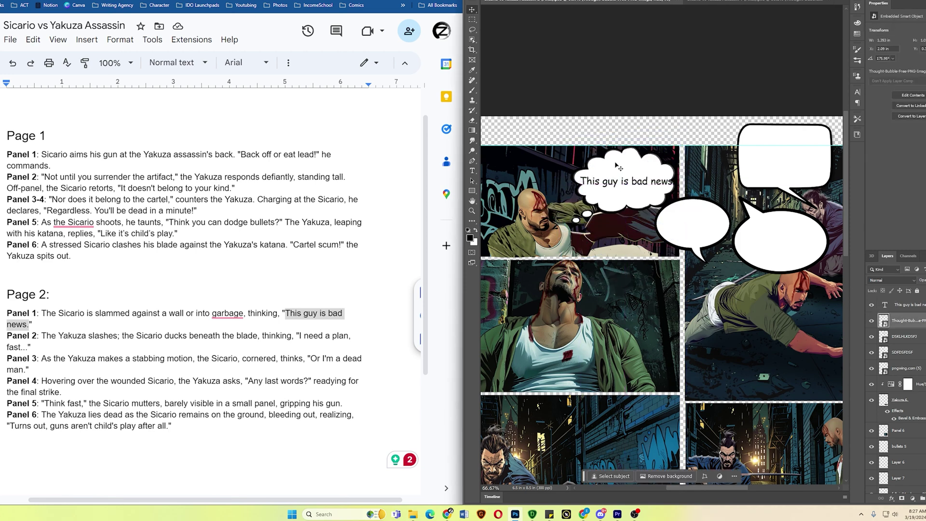
{"action": "key", "text": "ctrl+t"}
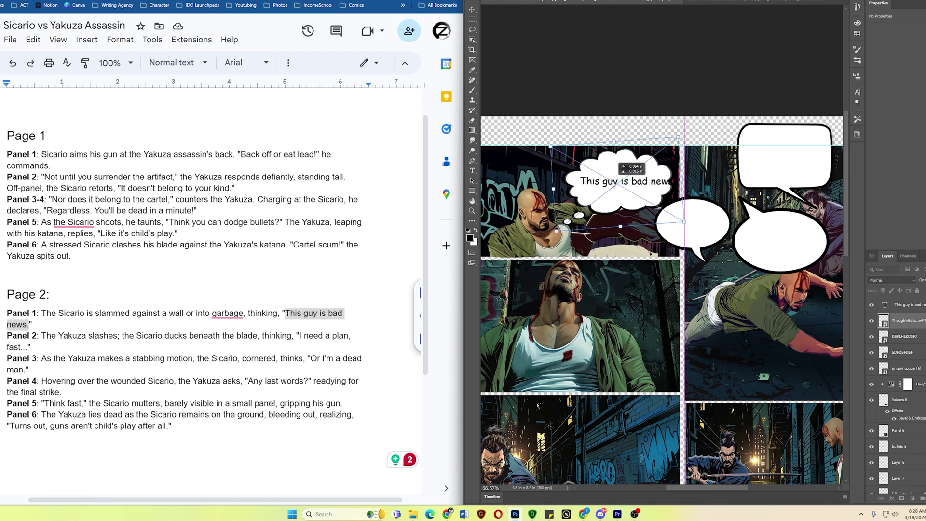
{"action": "left_click_drag", "start_coordinate": [612, 184], "coordinate": [610, 187]}
{"action": "left_click_drag", "start_coordinate": [617, 230], "coordinate": [619, 225]}
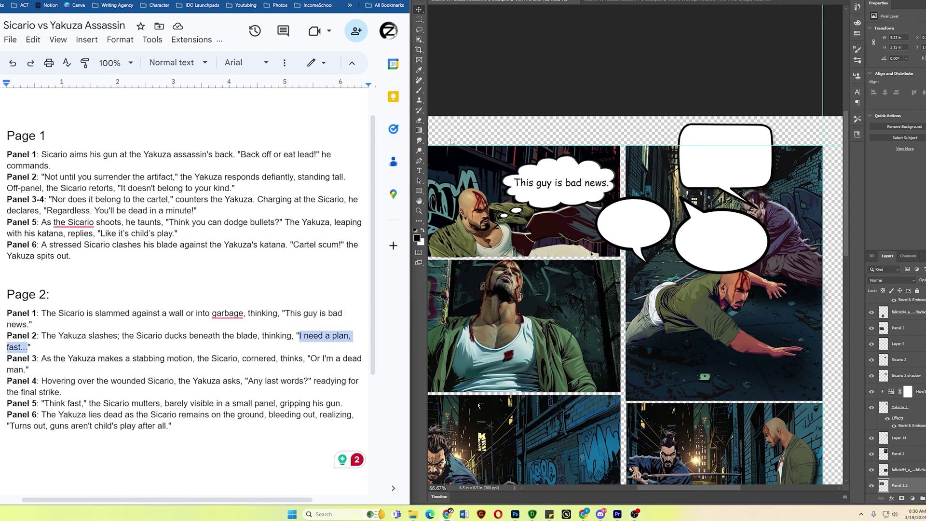
Step: Paste 'I NEED A PLAN, FAST...' into the rectangular speech bubble and the closing line into the last balloon
{"action": "left_click", "coordinate": [700, 184]}
{"action": "key", "text": "ctrl+v"}
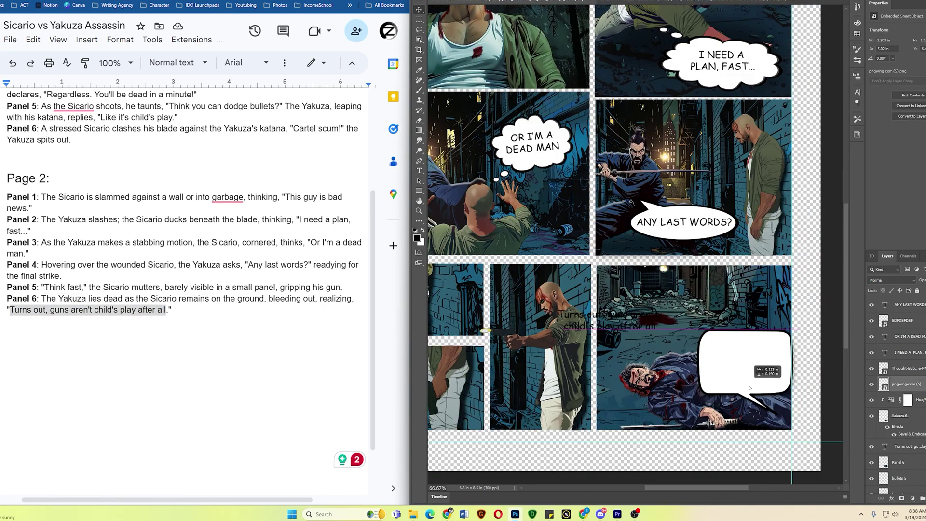
{"action": "key", "text": "ctrl+v"}
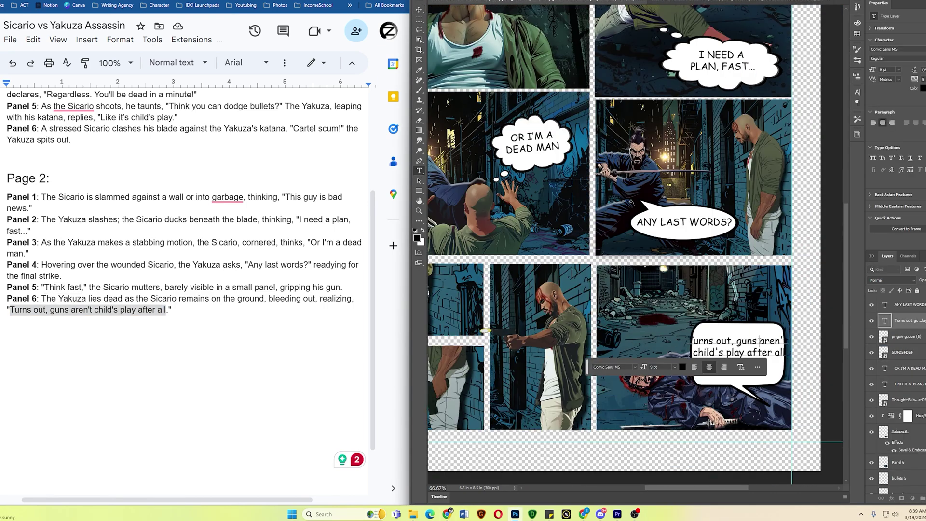